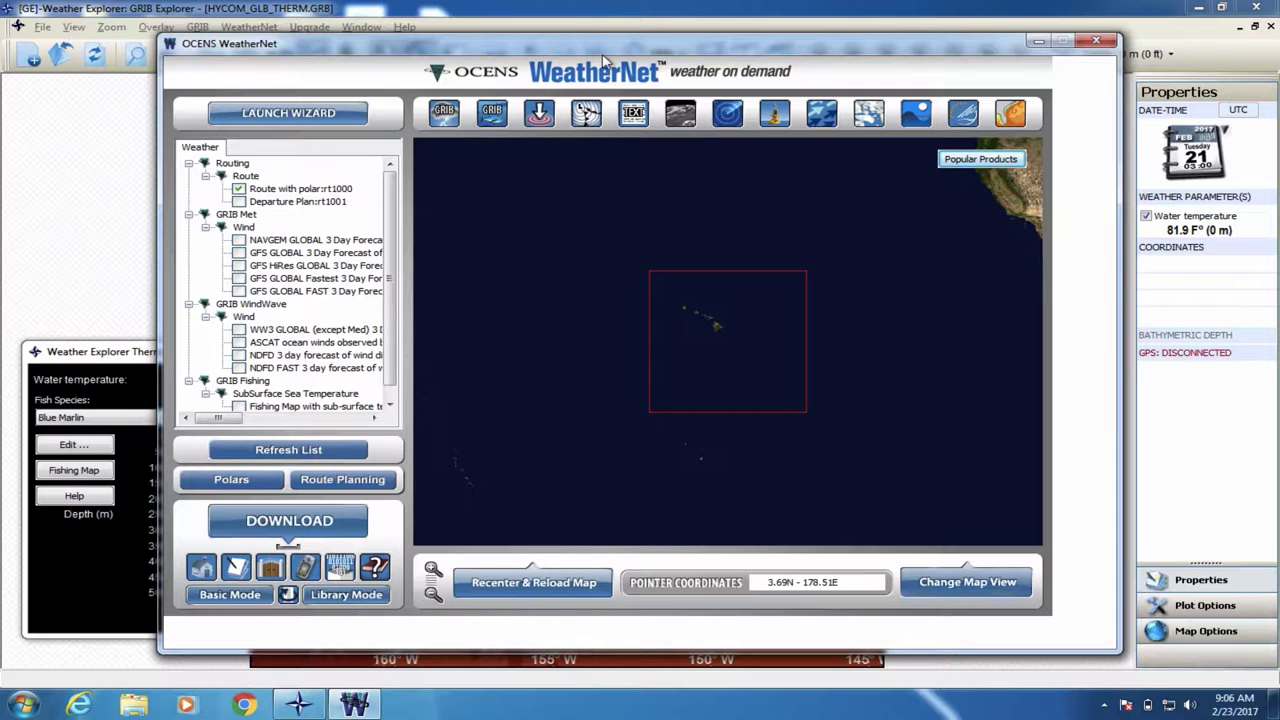
- Launch the Content Wizard on its Fishing Data page, with Thermocline and Species Fishing Volume Contours checked
click(503, 120)
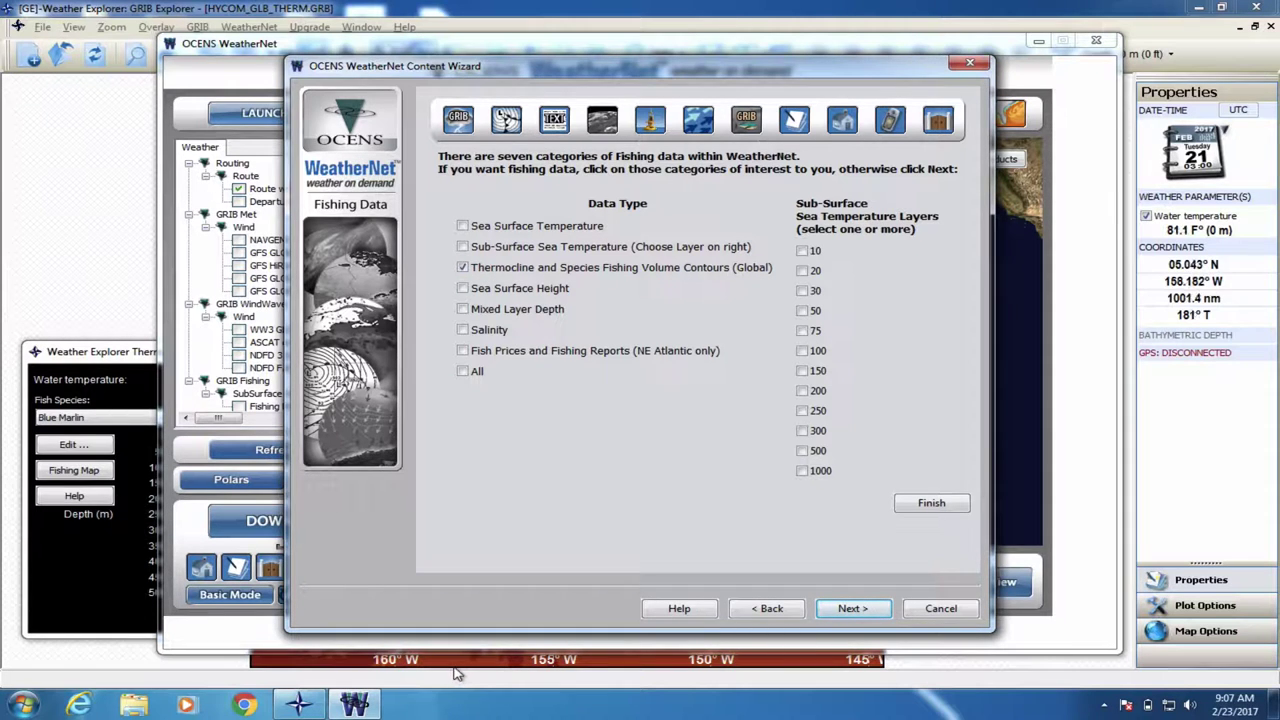
- Escape out of the Content Wizard and WeatherNet back to the Hawaii temperature map
key(Escape)
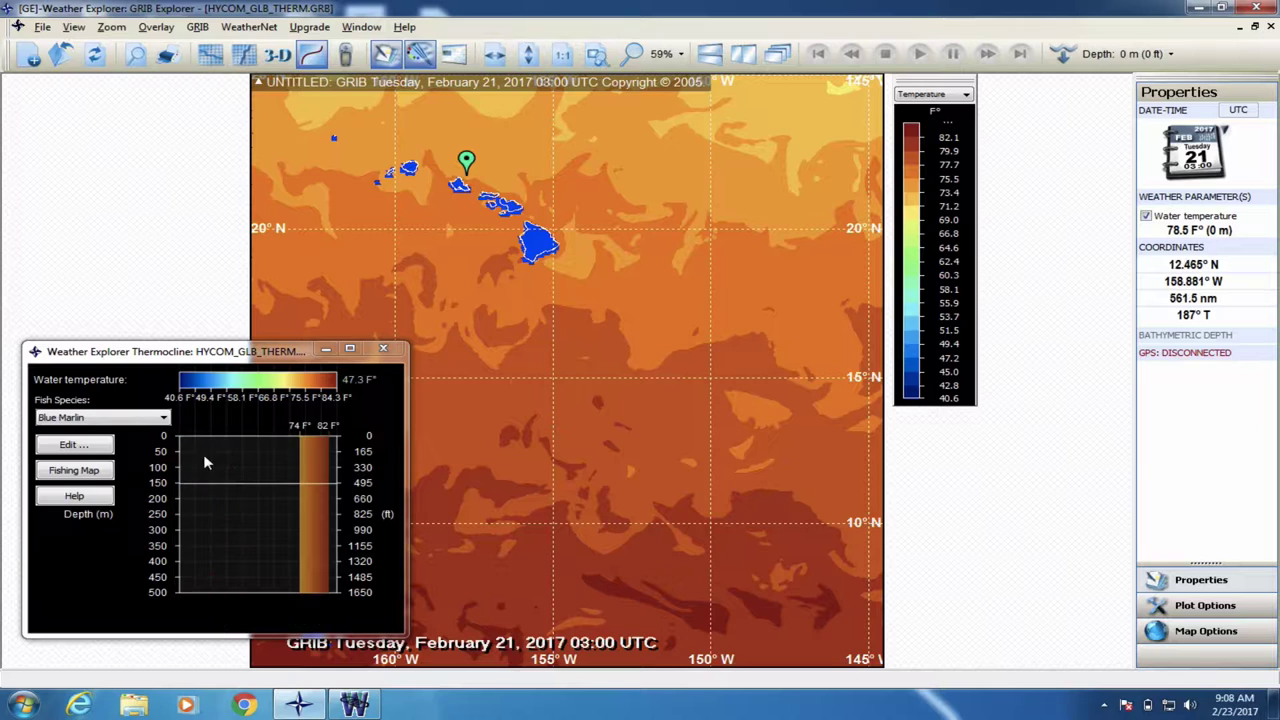
- Review the Blue Marlin Optimal Fishing Areas map, then close it and the Thermocline window
click(74, 470)
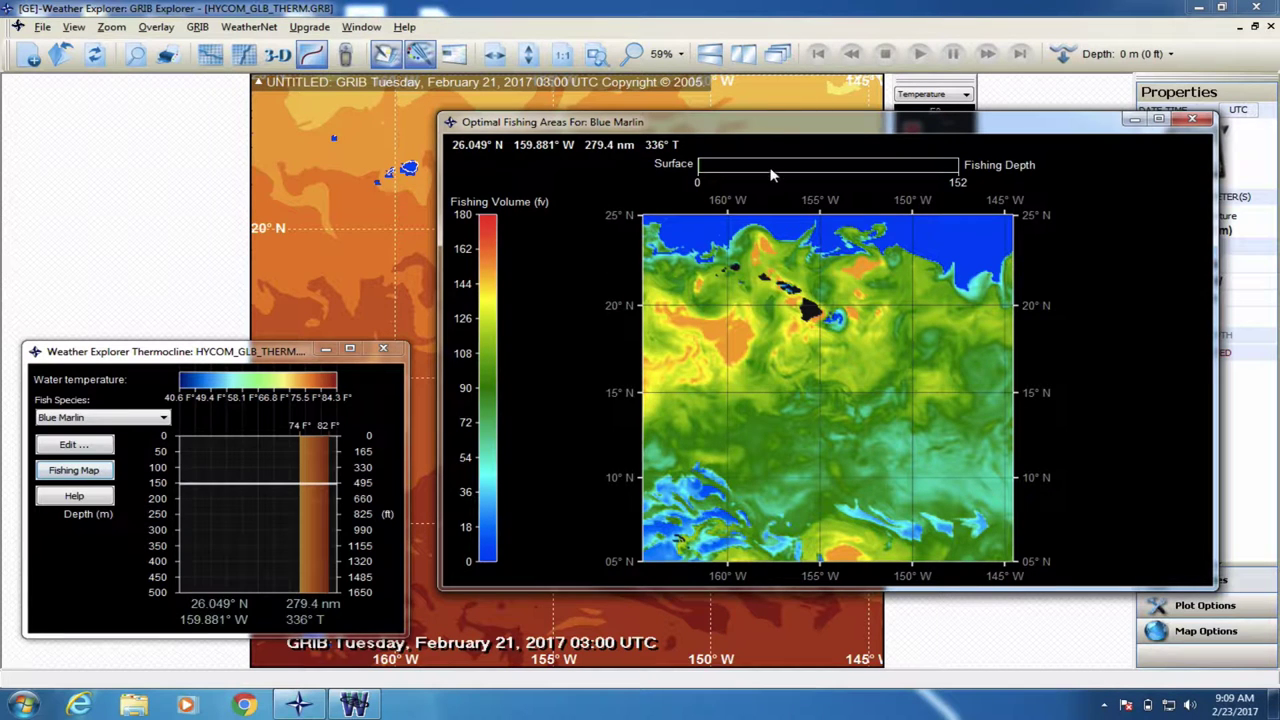
click(1193, 120)
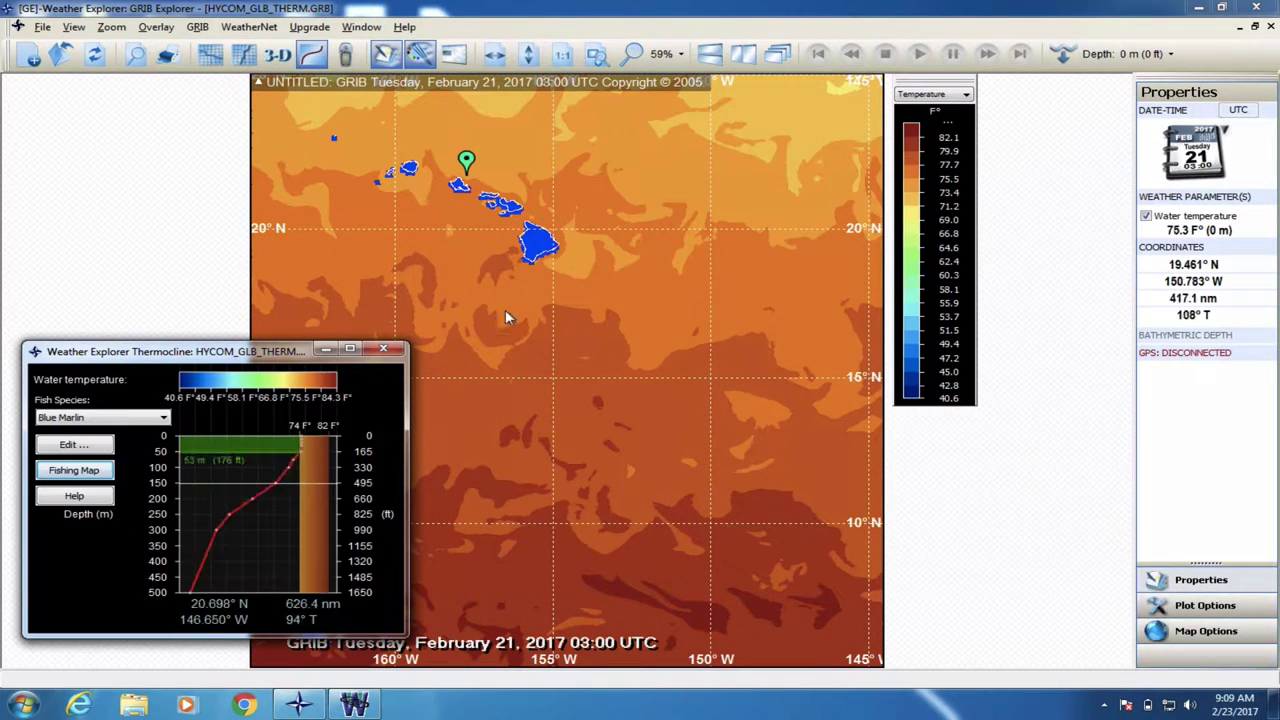
click(383, 349)
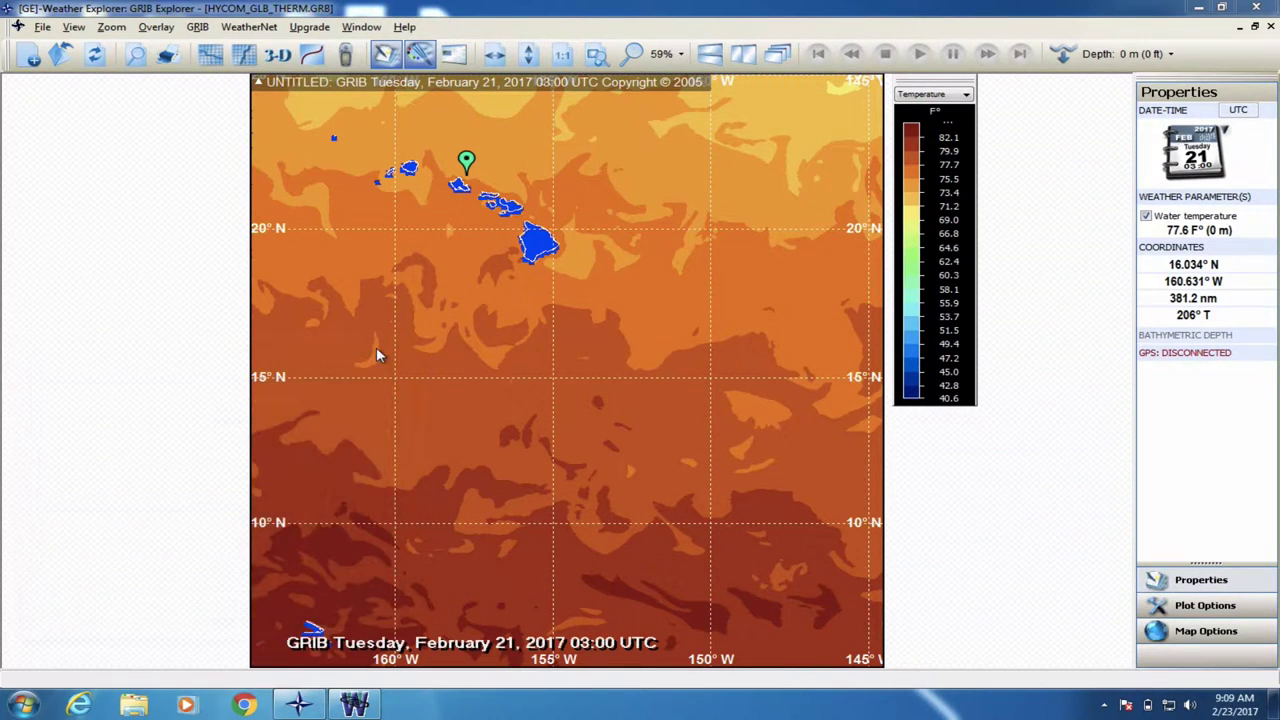
- Restore WeatherNet from the taskbar and cancel the Content Wizard
click(354, 705)
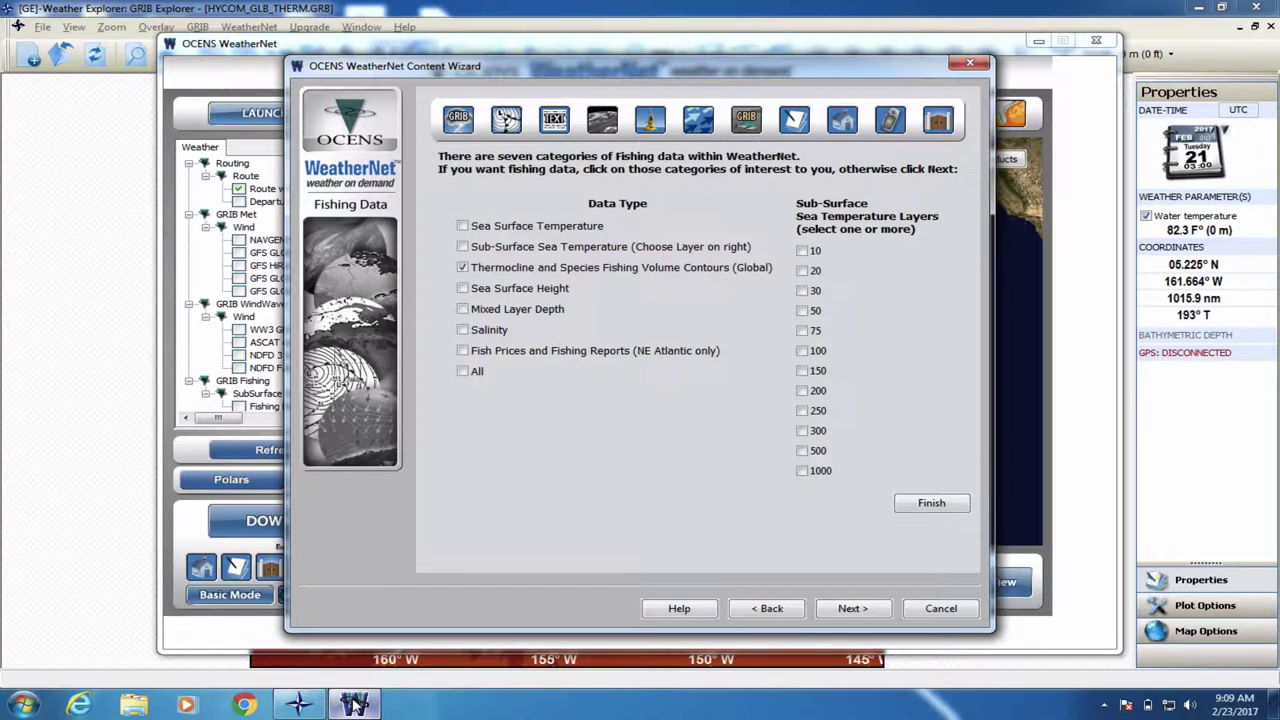
click(924, 612)
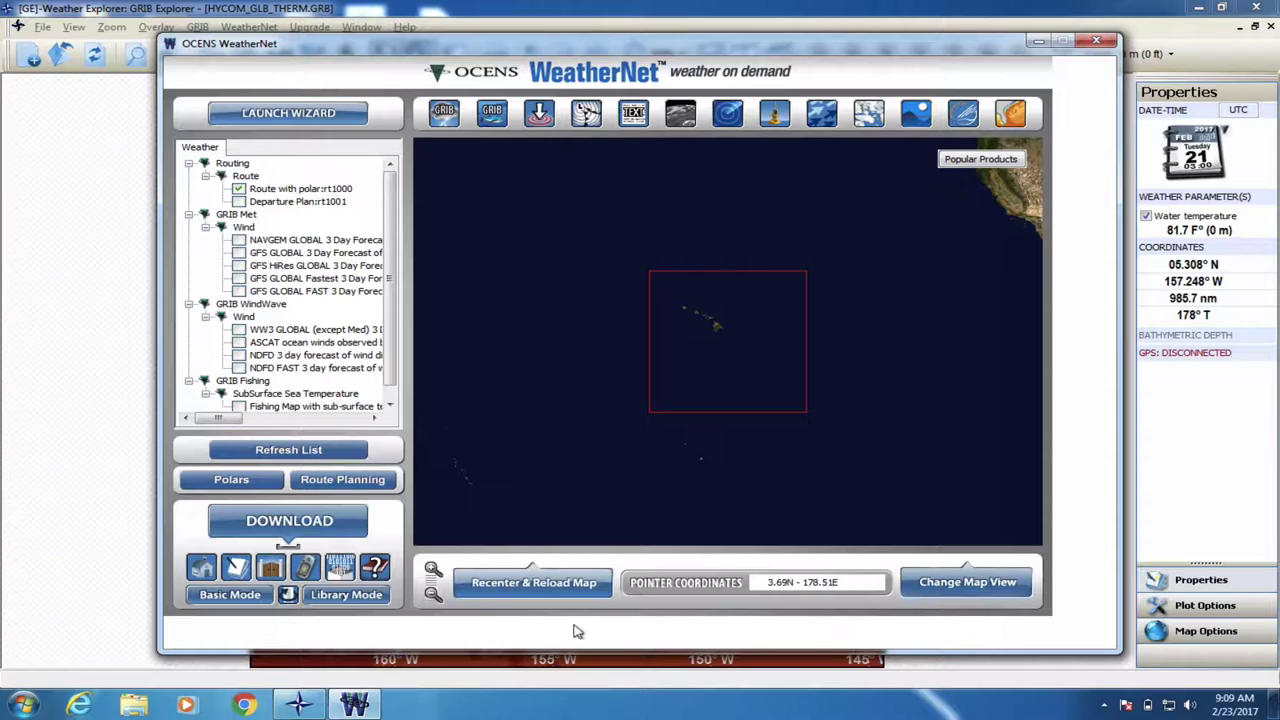
- Switch to Basic Mode, try the Europe Fishing and Gulf Stream personalities, and view page 2
click(230, 596)
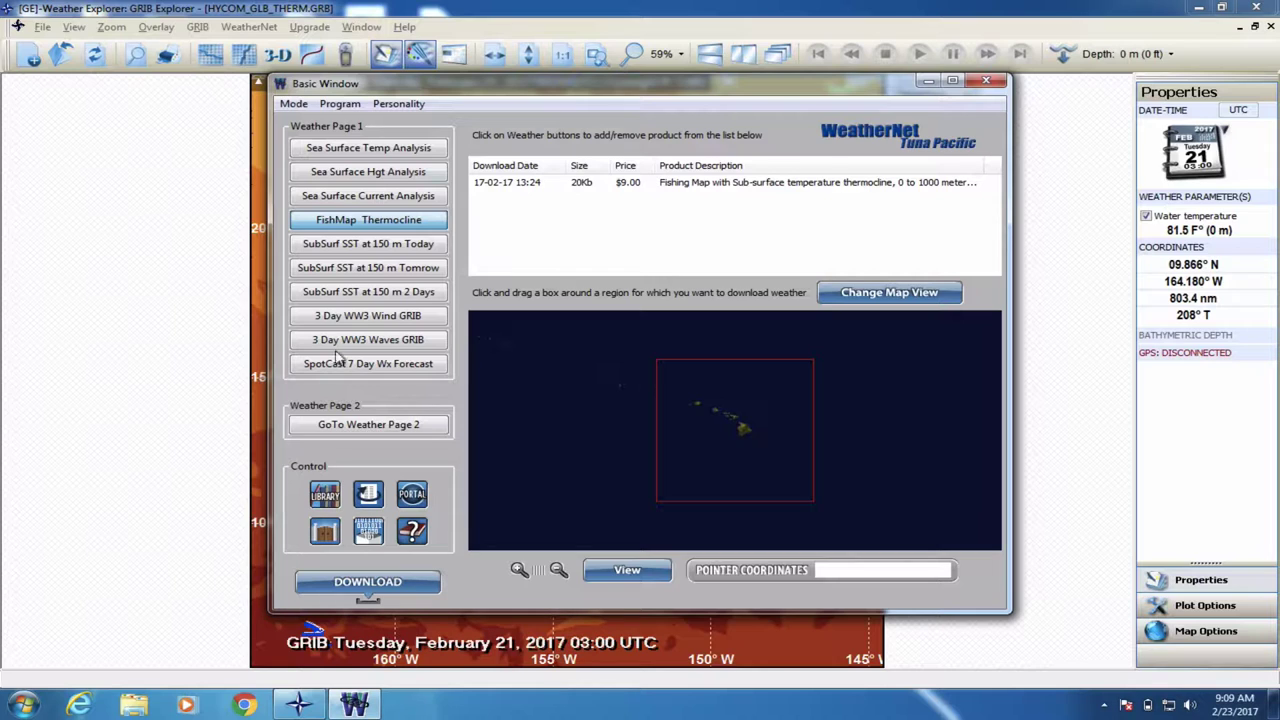
click(397, 105)
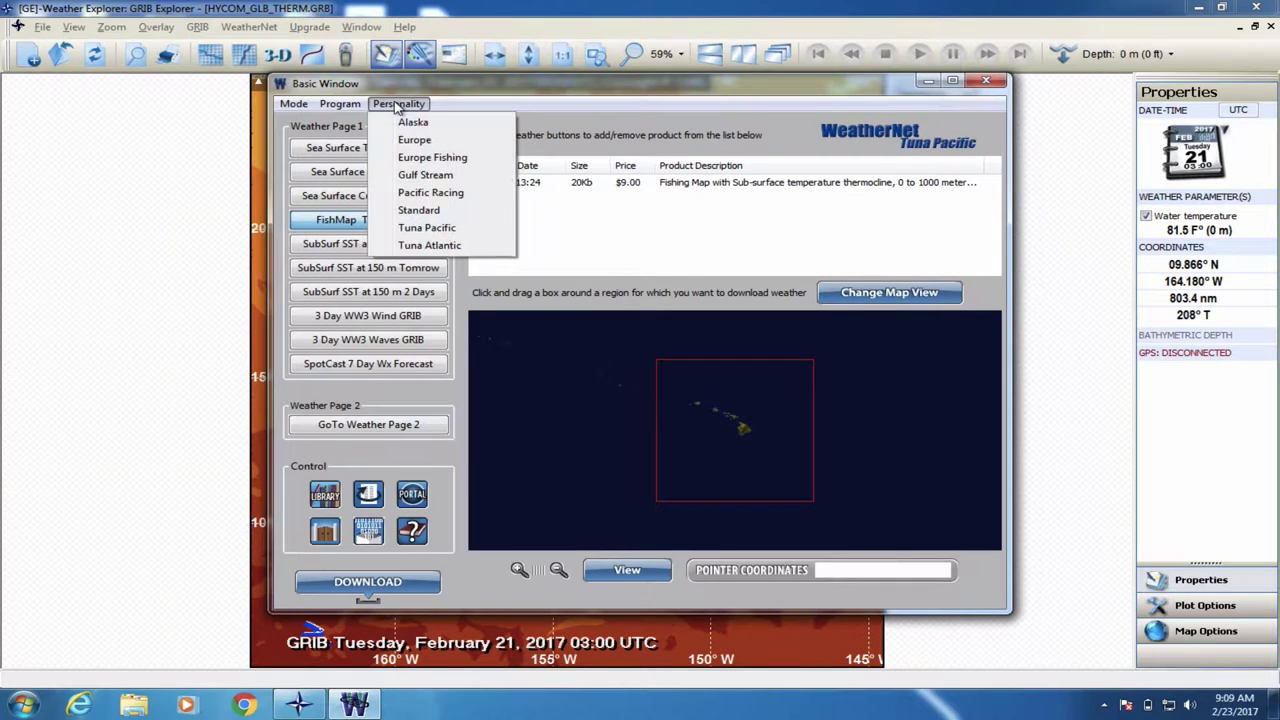
click(408, 158)
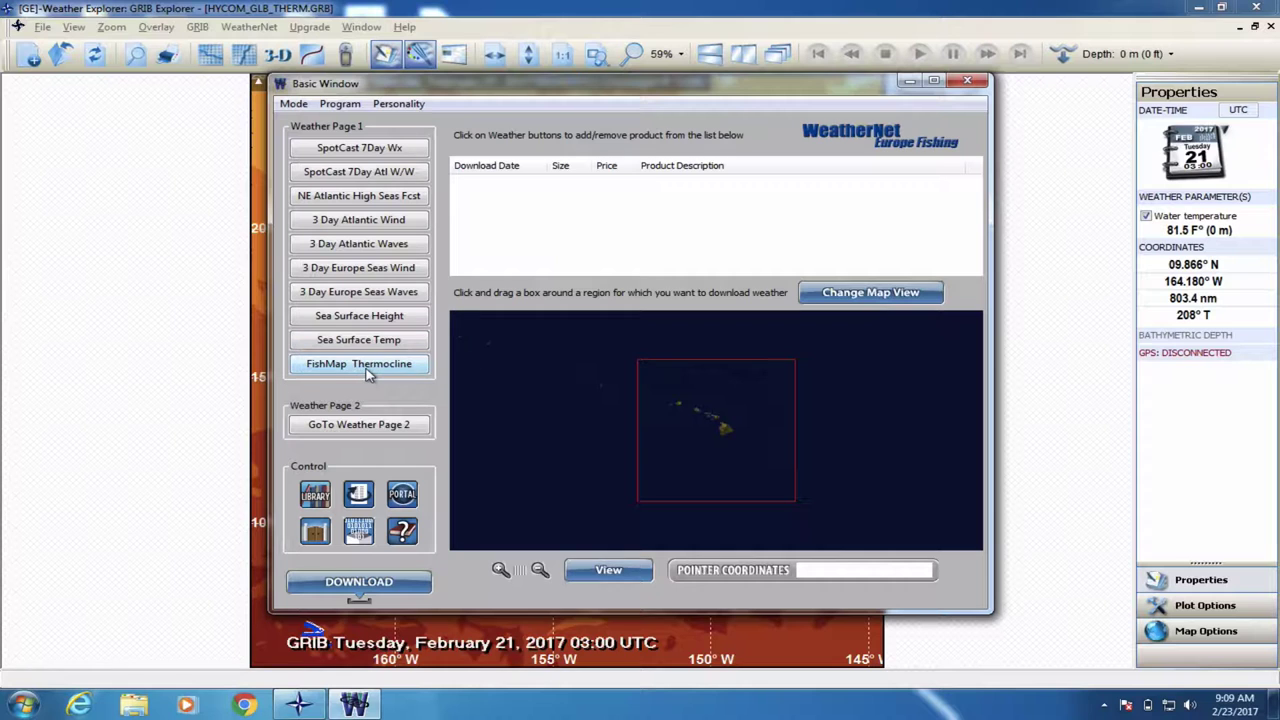
click(408, 108)
click(413, 176)
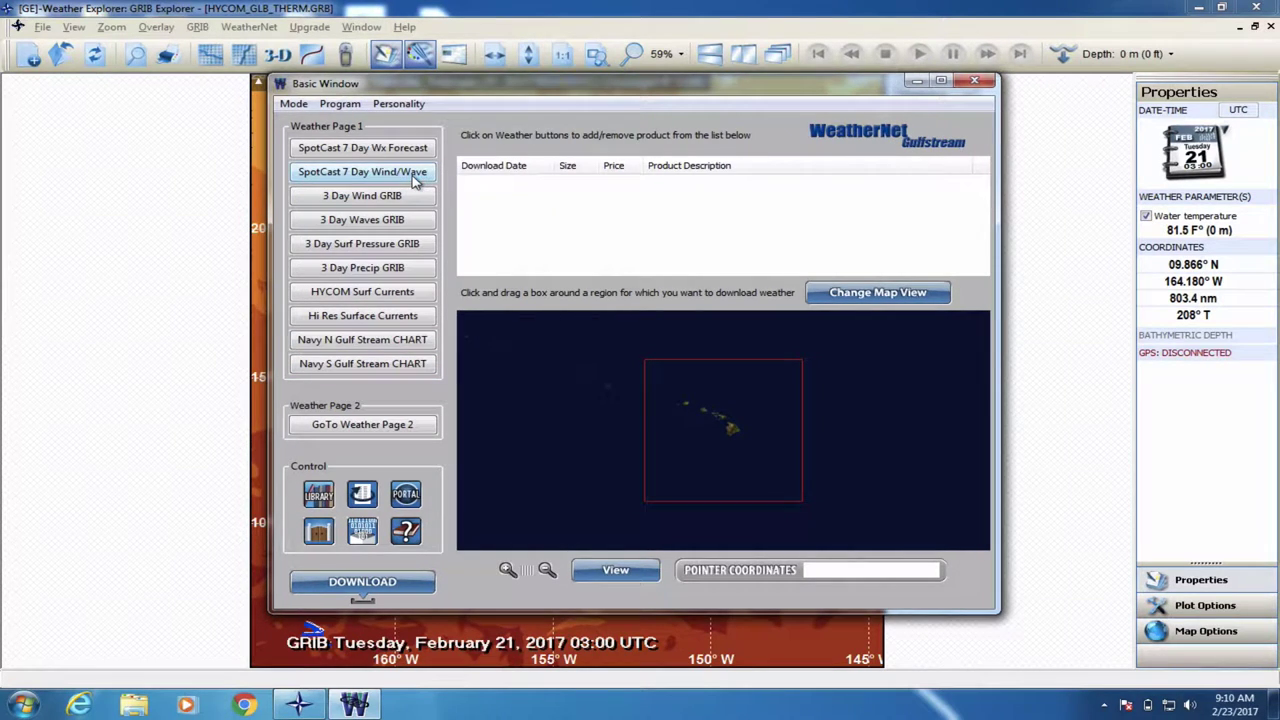
click(373, 426)
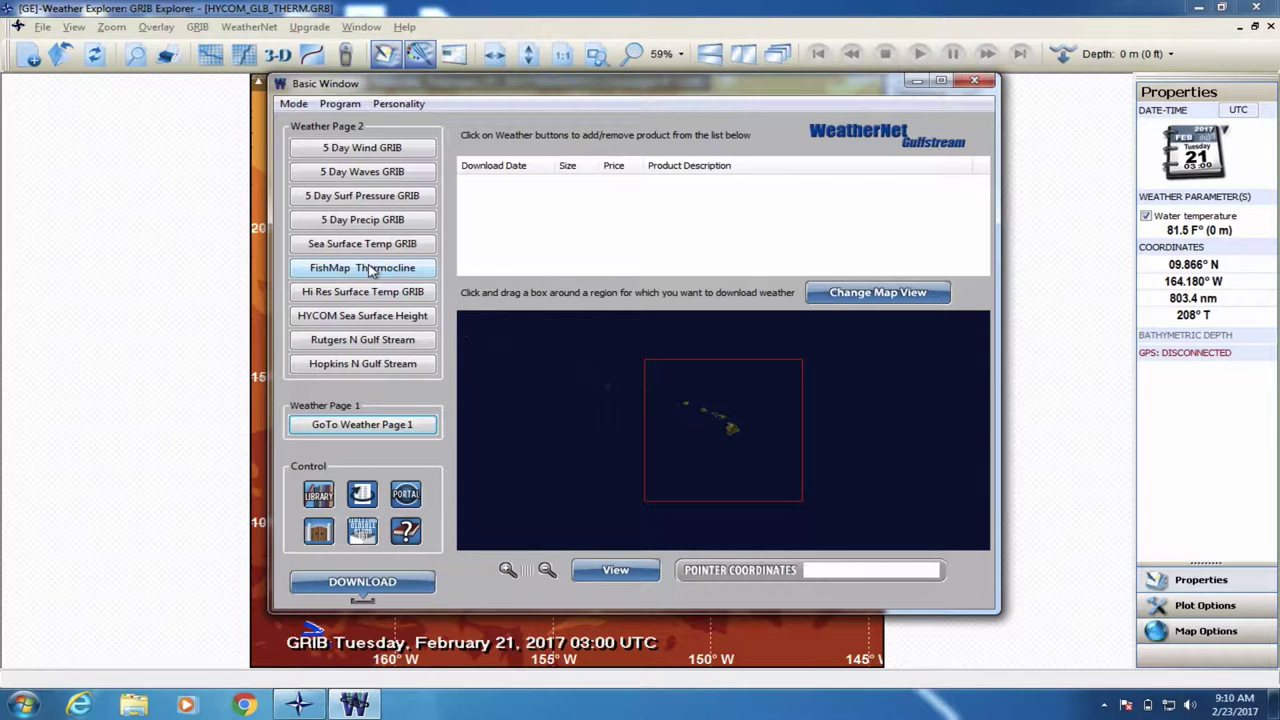
- Try the Tuna Atlantic personality, then settle on Tuna Pacific
click(395, 108)
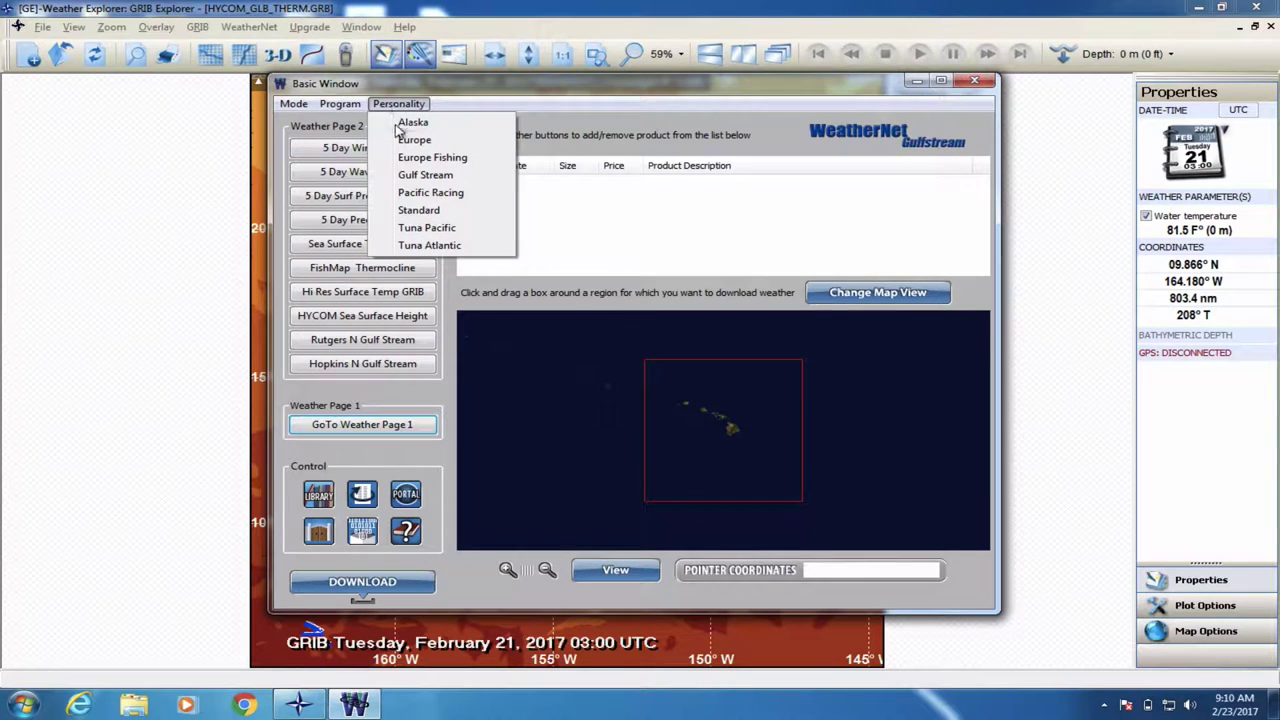
click(428, 245)
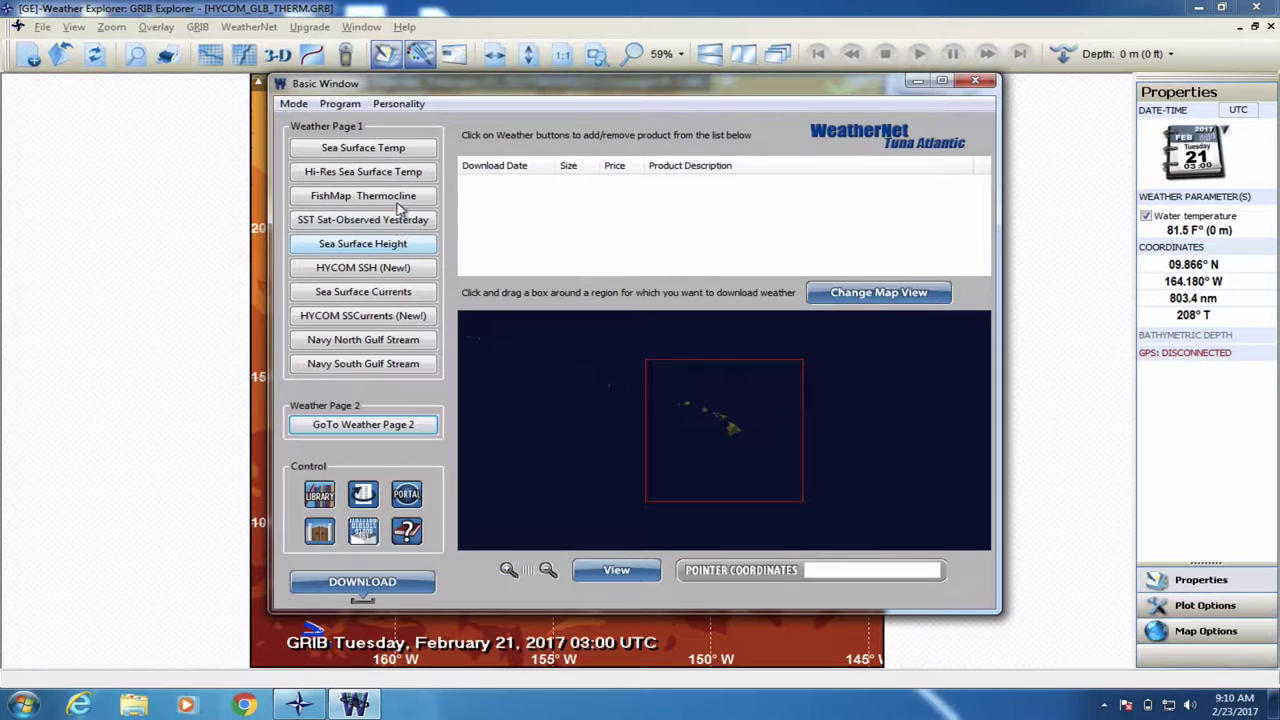
click(400, 105)
click(419, 229)
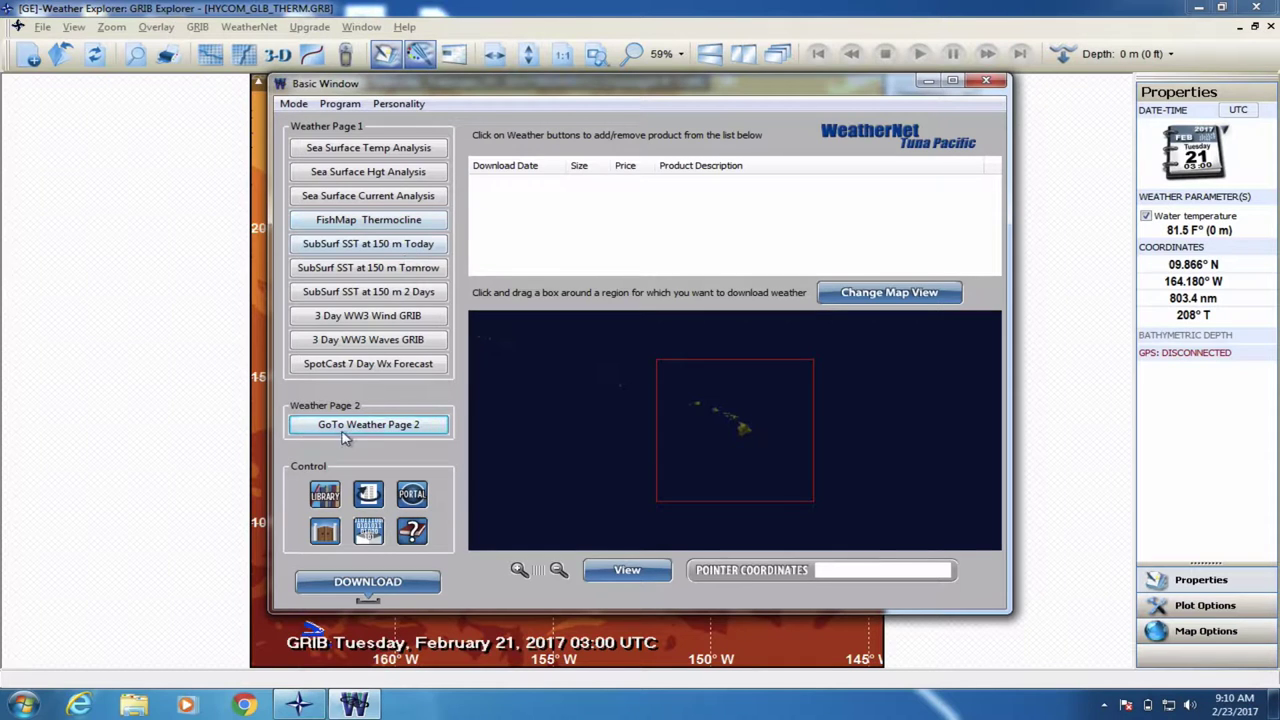
- In Library mode, drag Fishing Map with Sub-Surface Thermocline from GRIB Fishing > Sea Temperature > SubSurface into the Wave batch
click(325, 497)
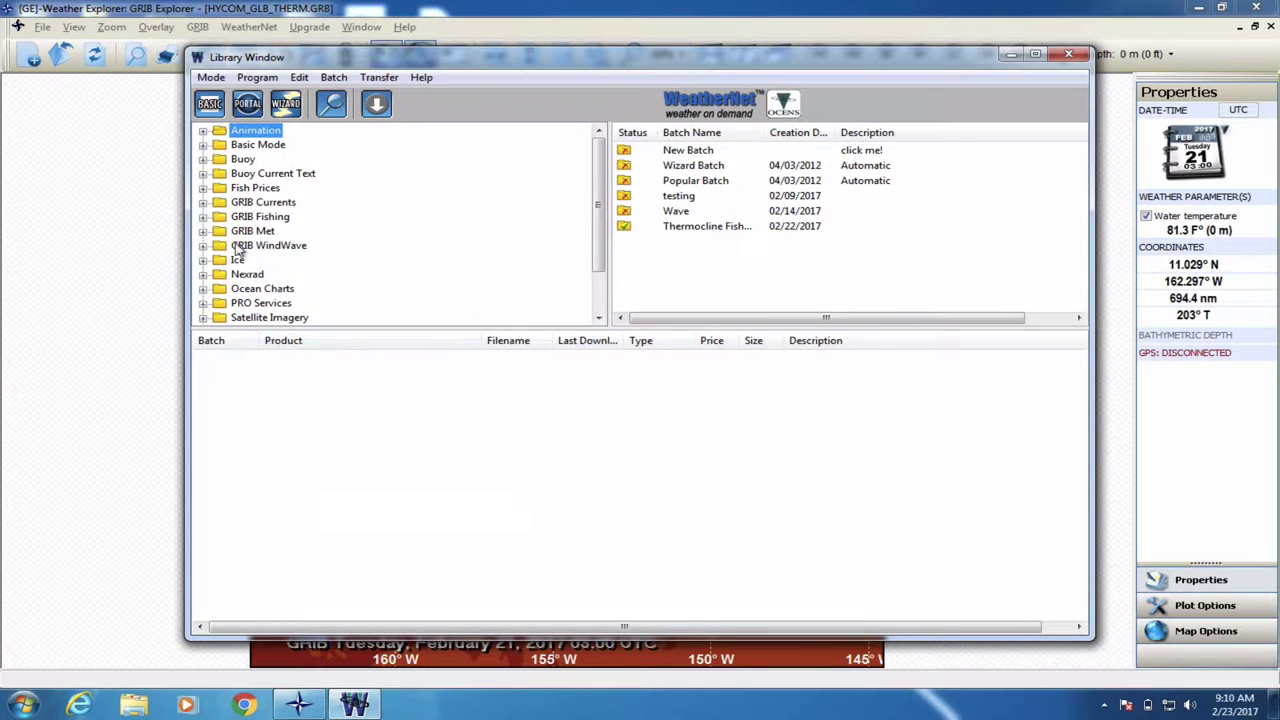
click(203, 217)
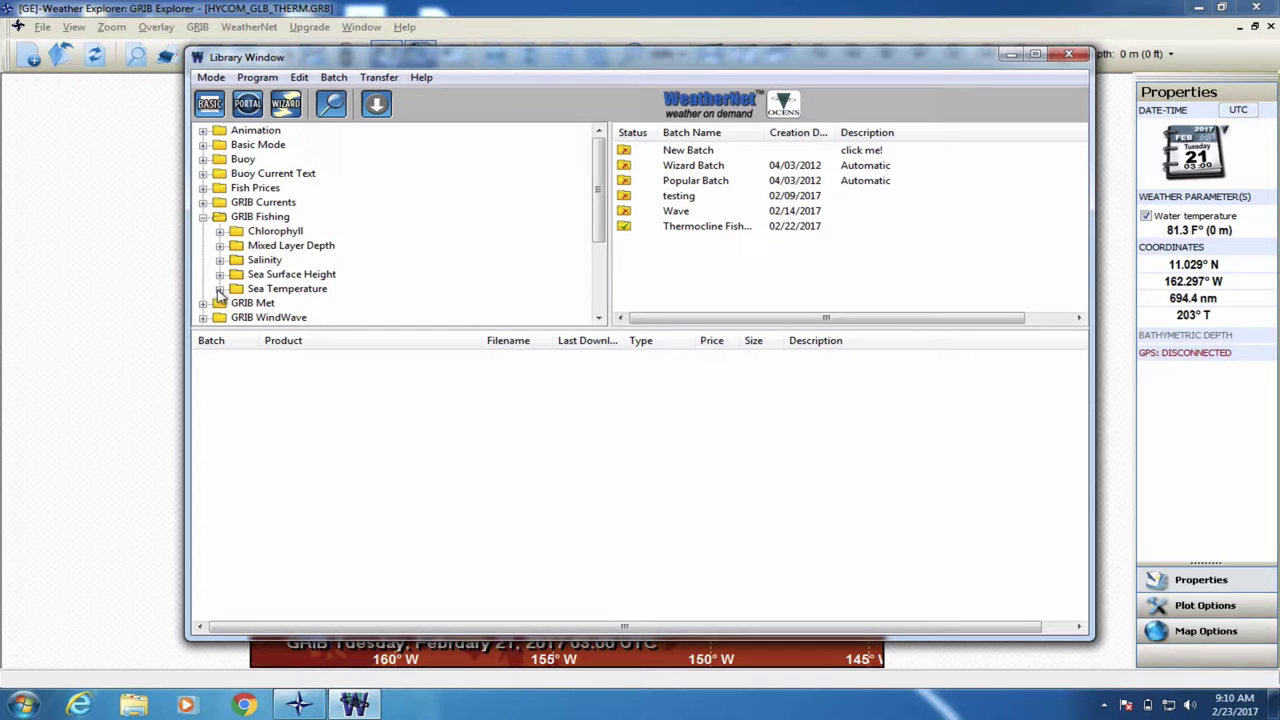
click(220, 289)
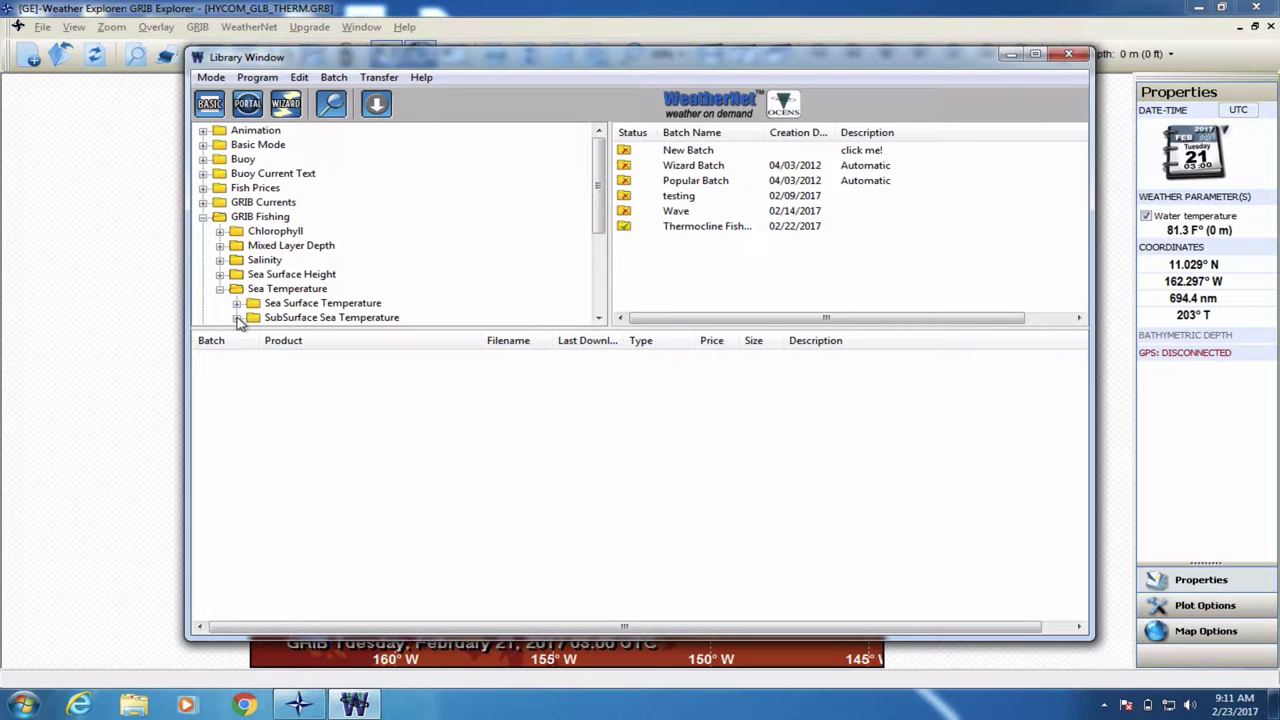
click(237, 318)
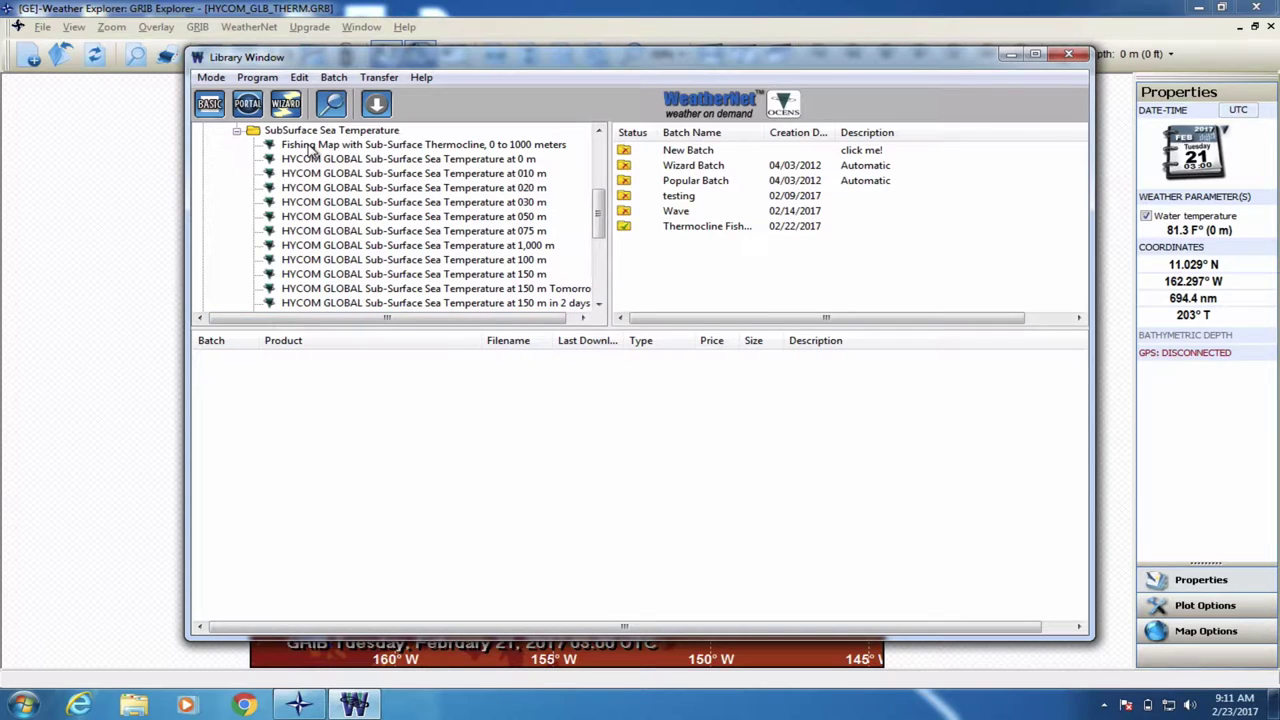
drag(310, 148, 645, 215)
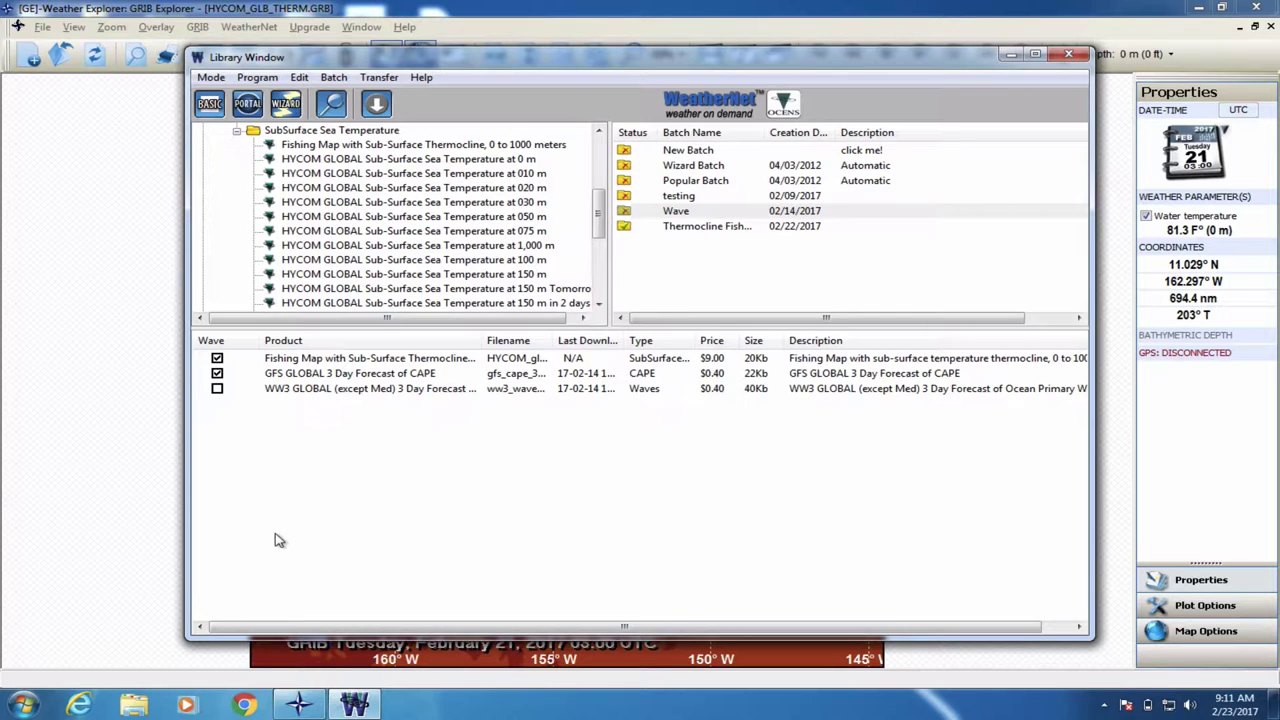
- Back in the Basic window, add FishMap Thermocline (20Kb, $9.00) to the download list
click(210, 104)
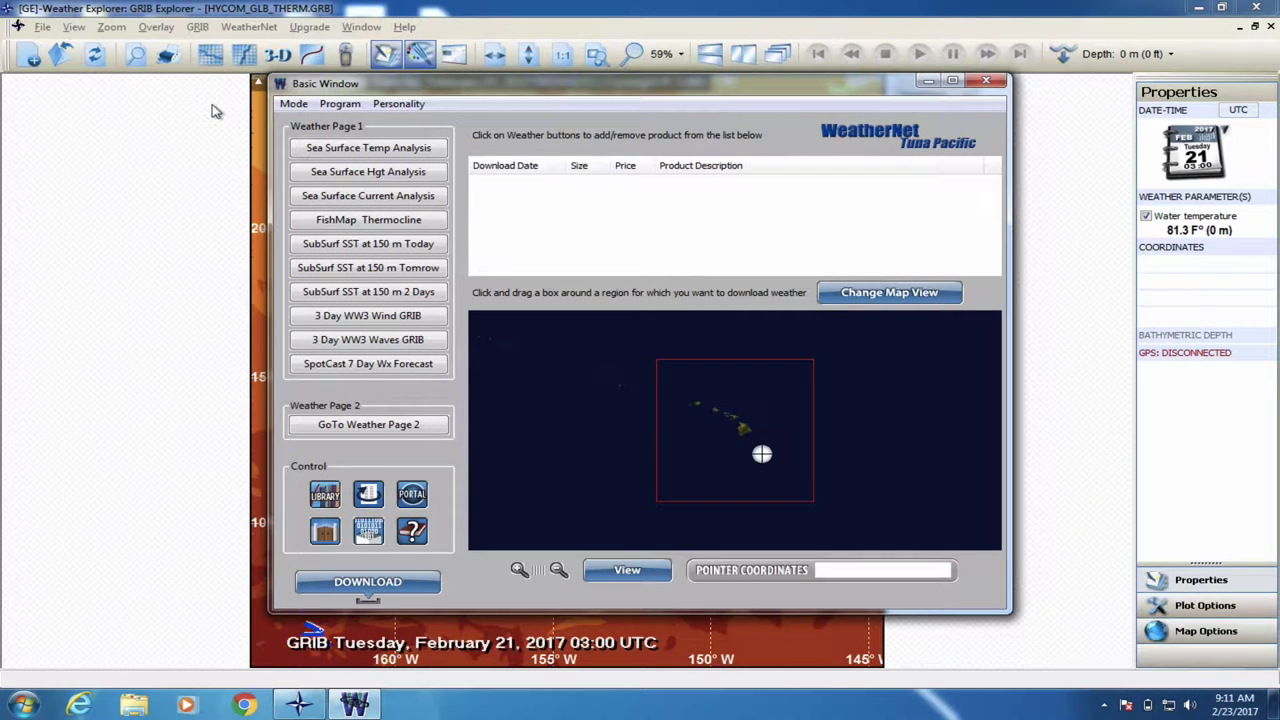
click(328, 224)
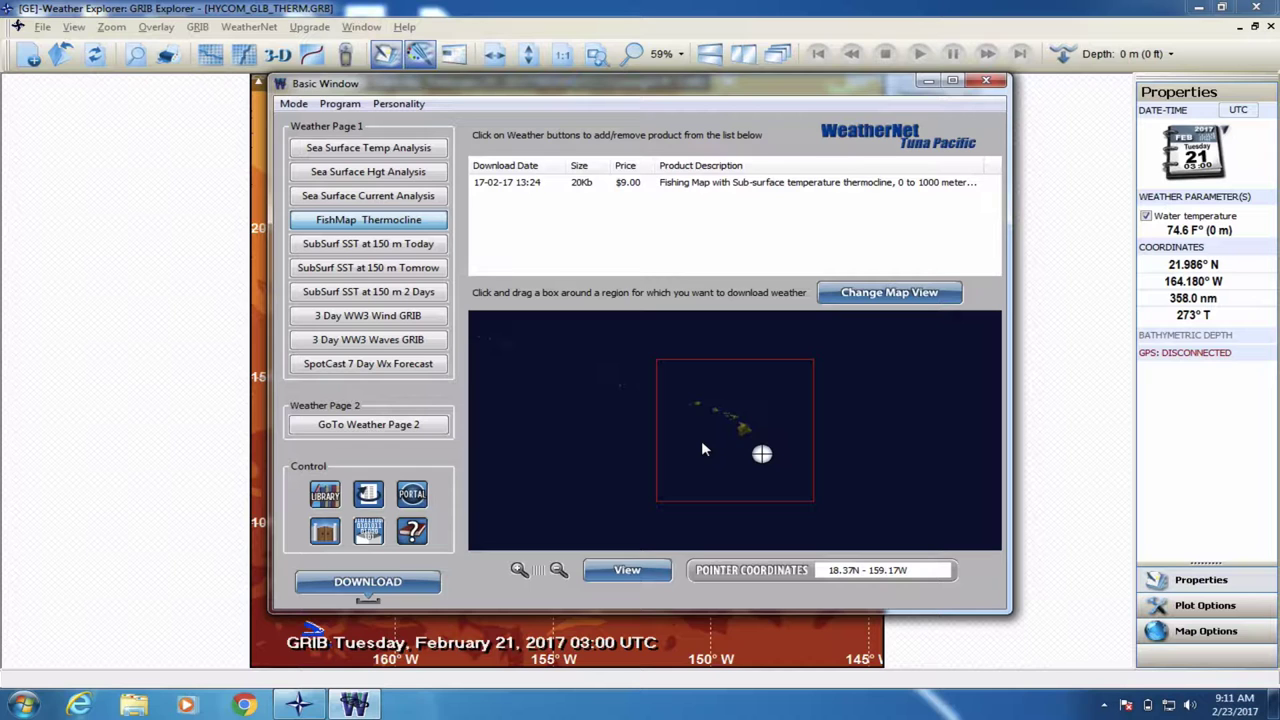
- Switch the download map to the Pacific-centred world view and zoom in on Hawaii
click(558, 570)
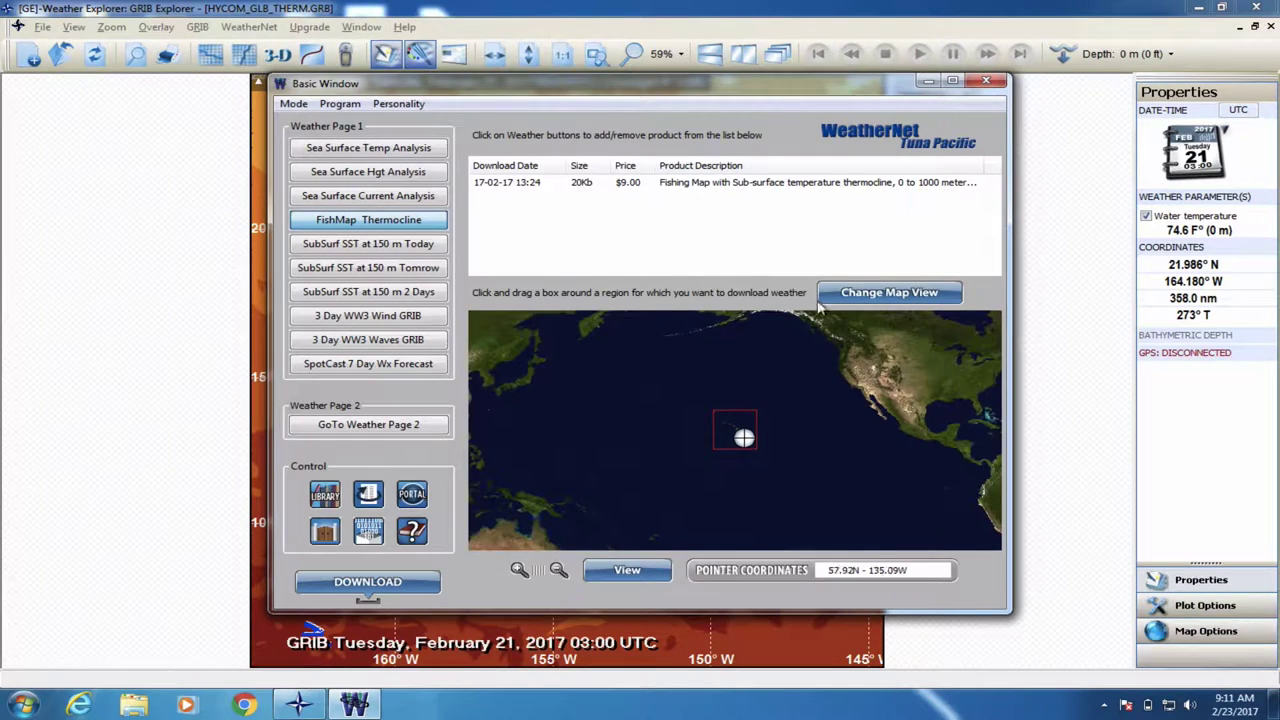
click(862, 292)
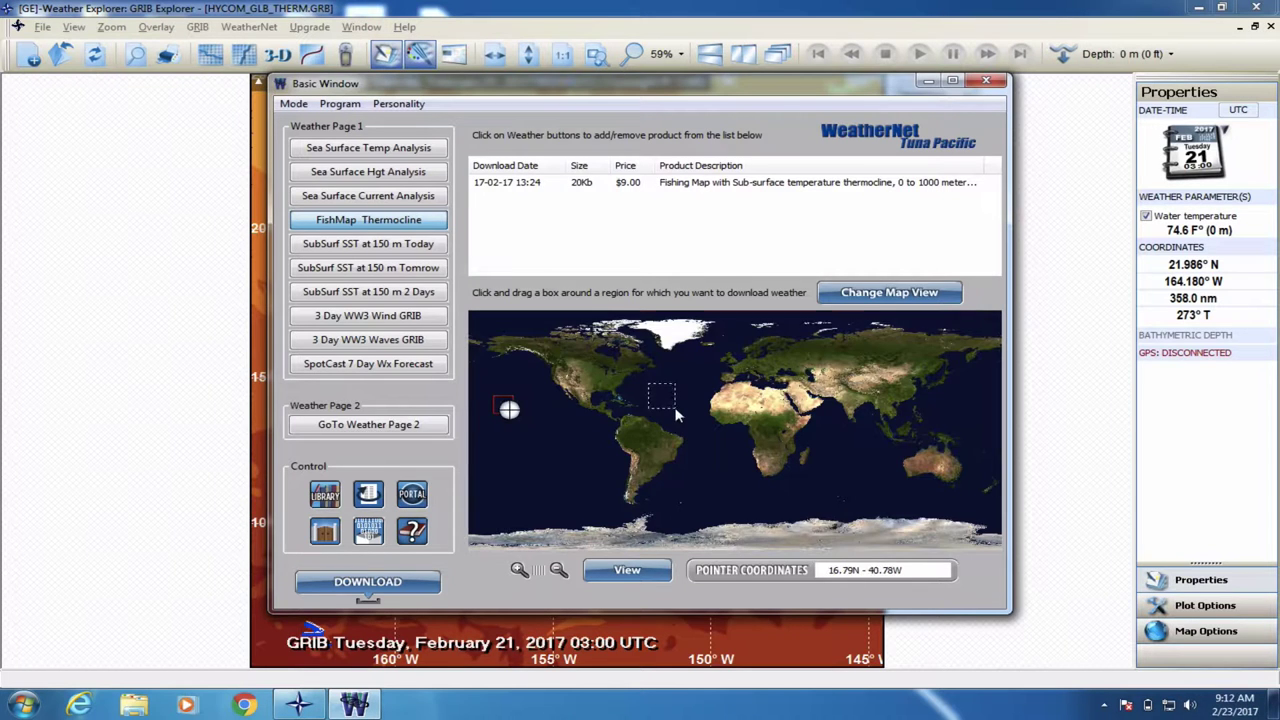
click(676, 415)
click(866, 293)
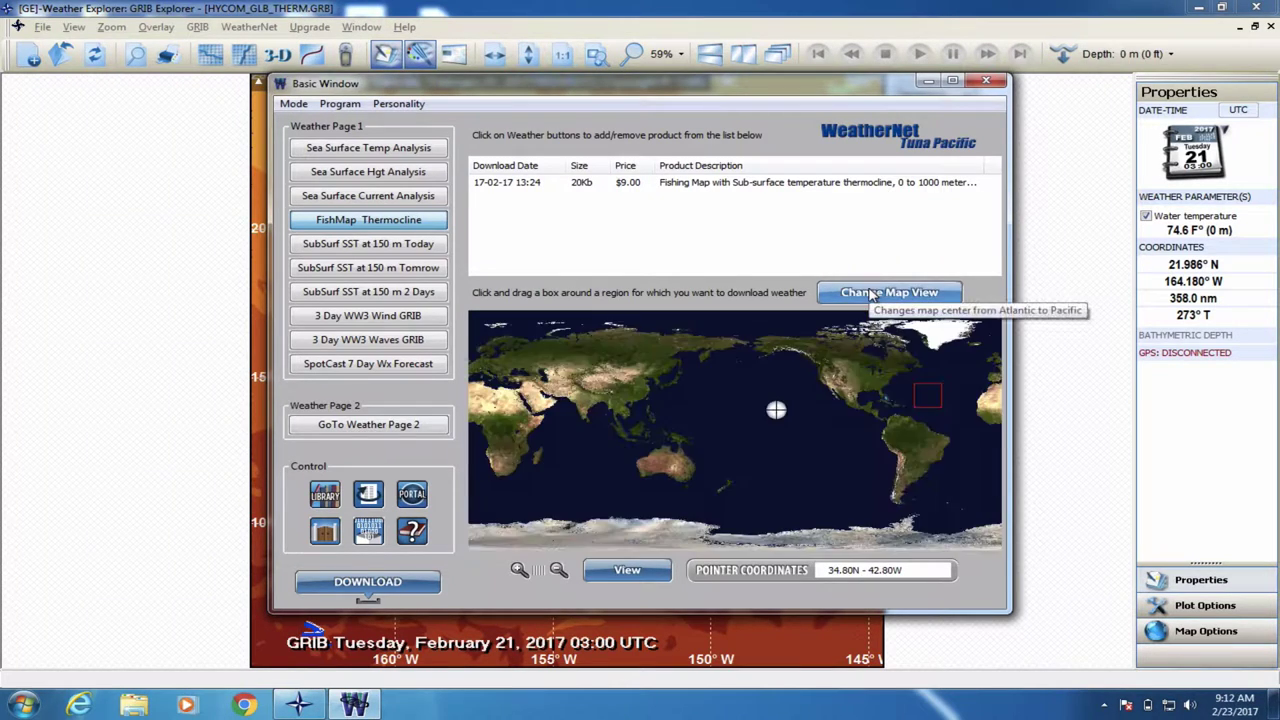
drag(764, 396, 790, 425)
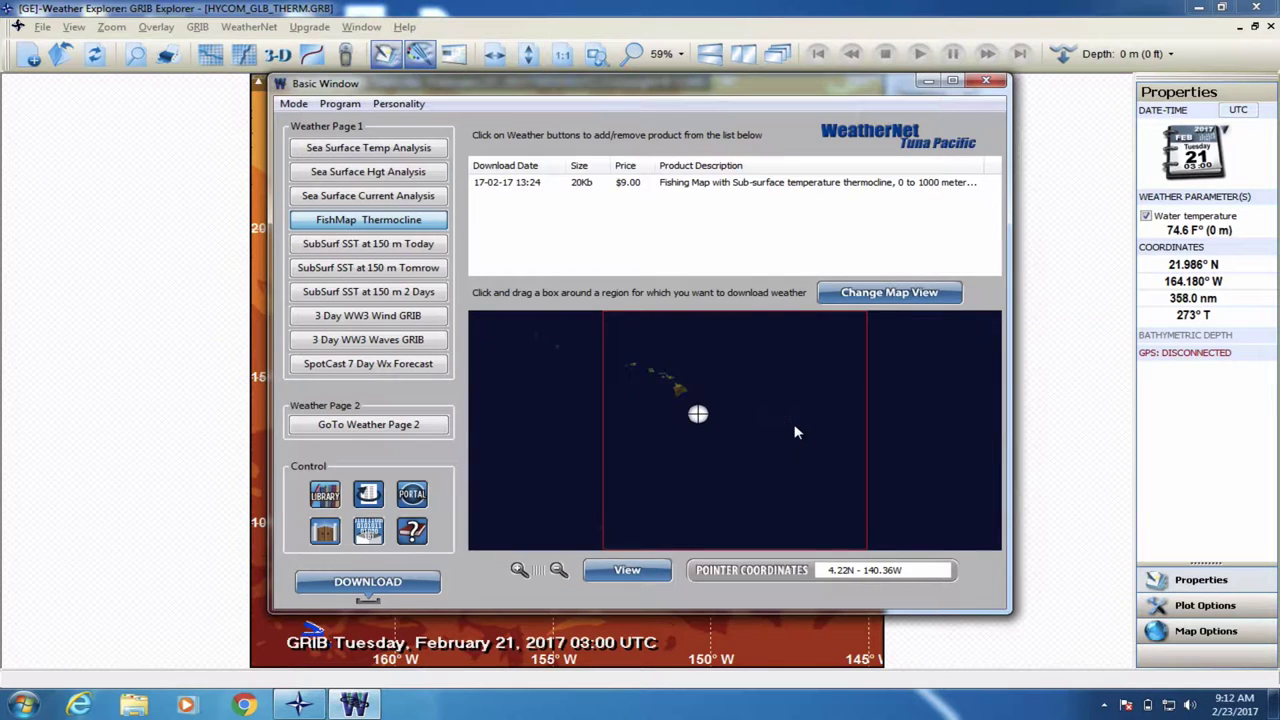
- Zoom out one step and box the ocean around the Hawaiian islands as the download region
click(558, 570)
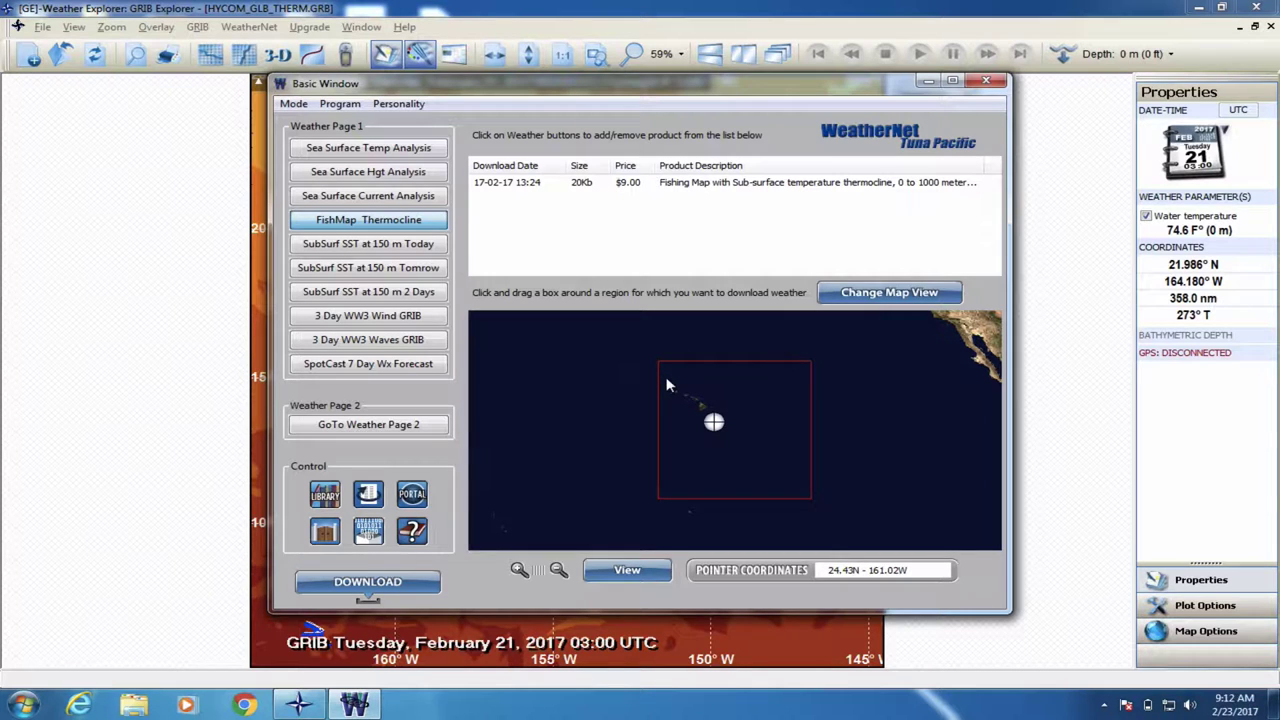
drag(669, 382, 797, 488)
drag(798, 491, 798, 491)
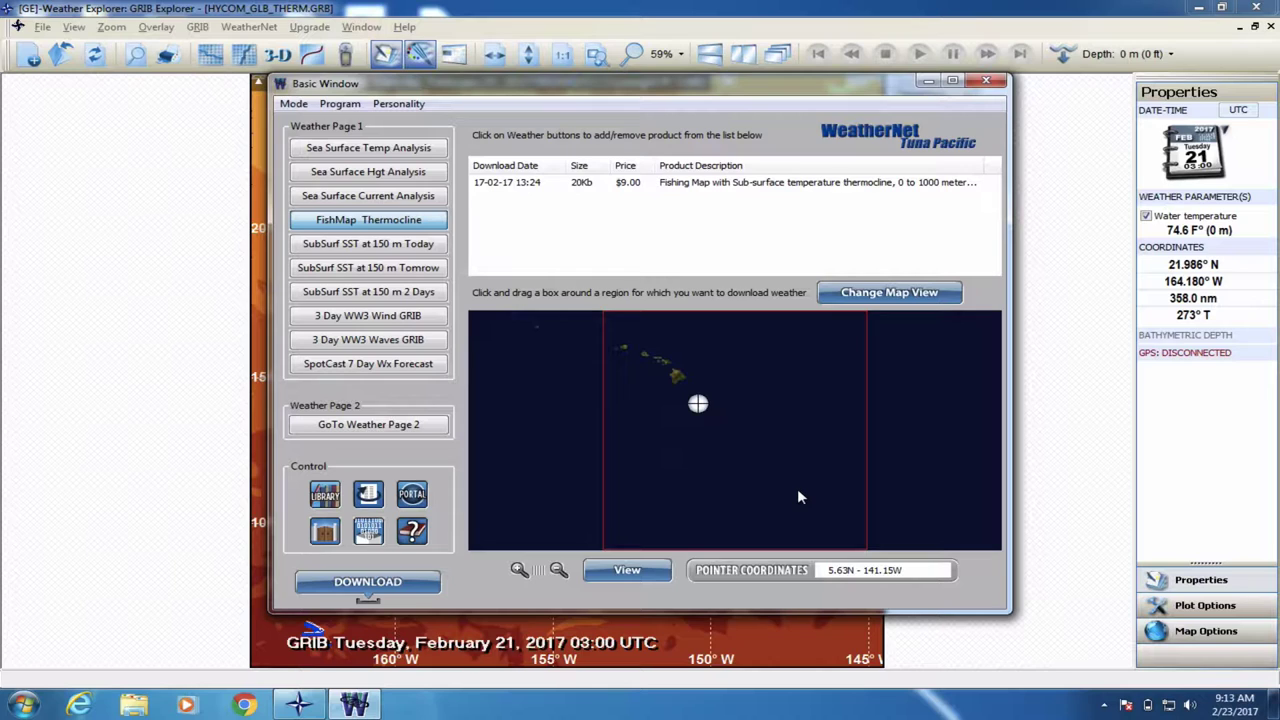
- Start downloading the Hawaii FishMap Thermocline request
click(368, 582)
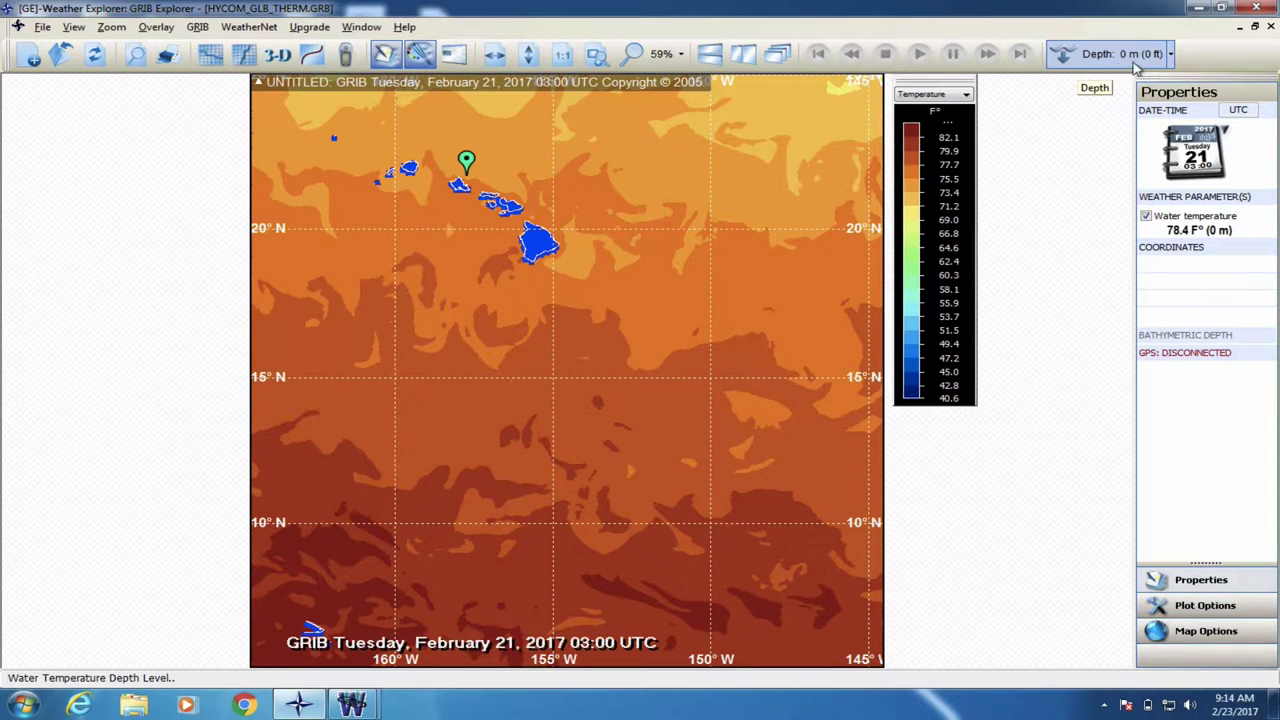
- Step the water-temperature depth through 30 m and 150 m, ending on 250 m (825 ft)
click(1170, 56)
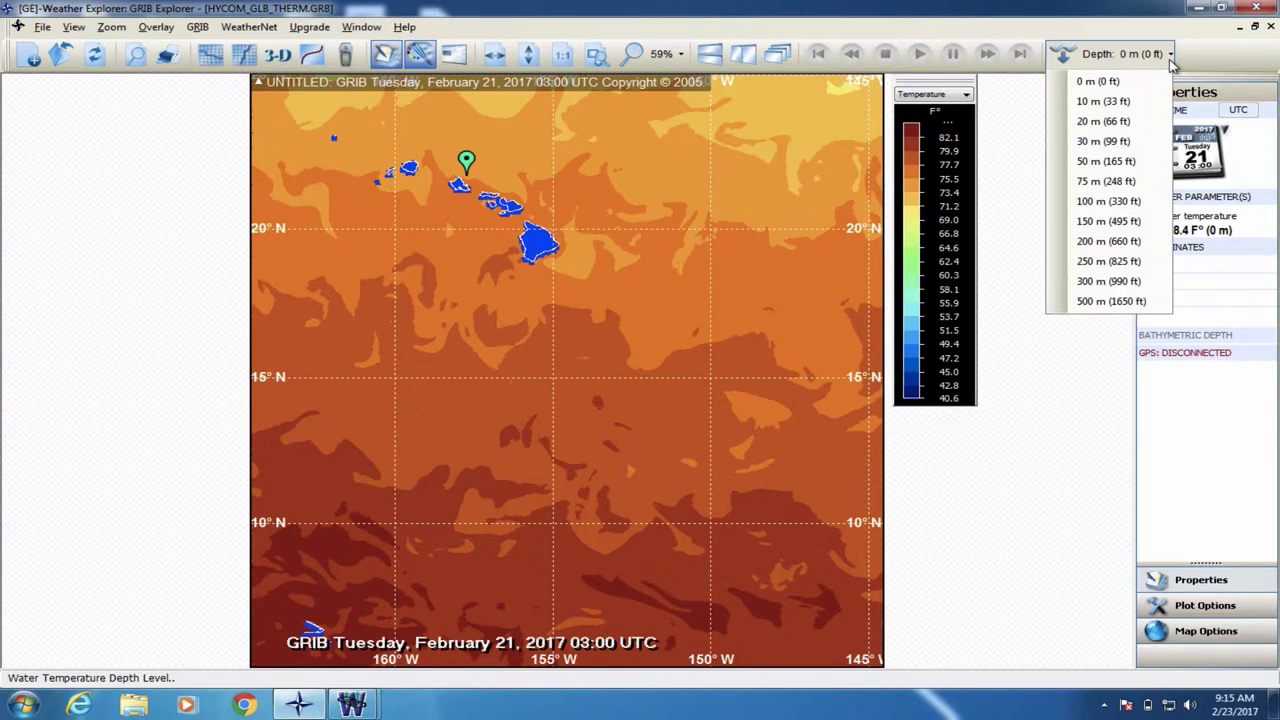
click(1092, 143)
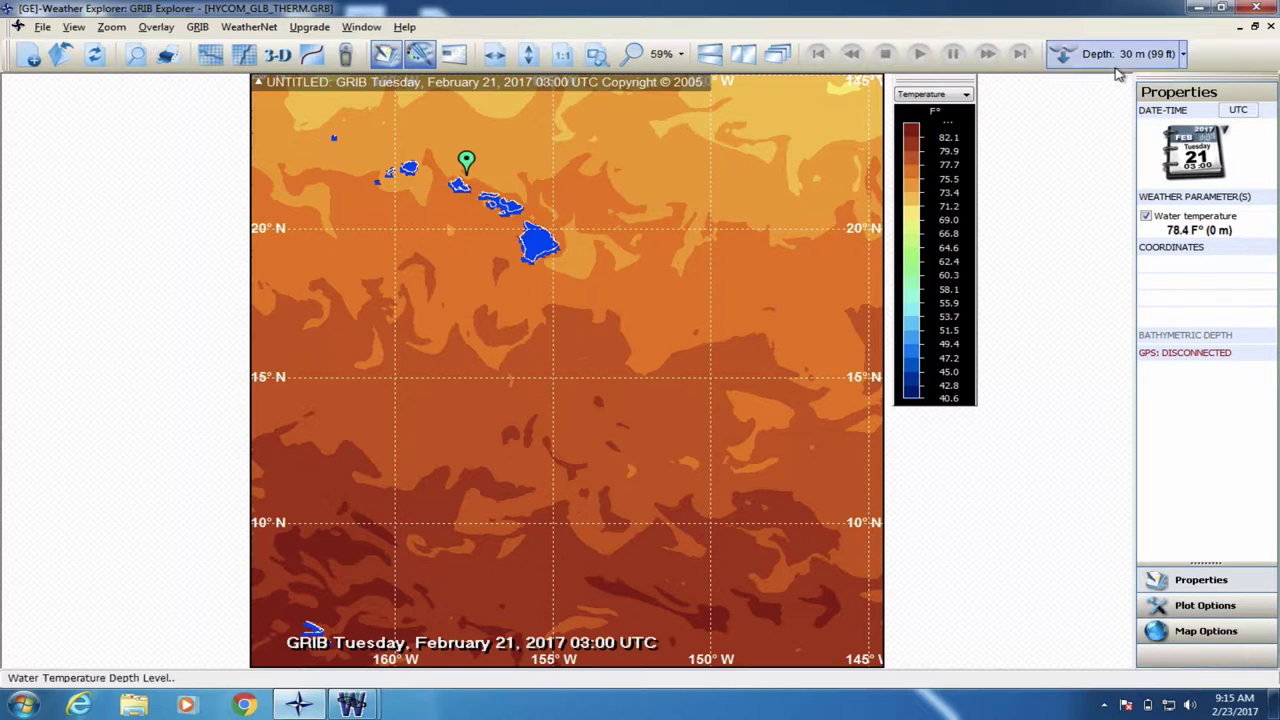
click(1183, 60)
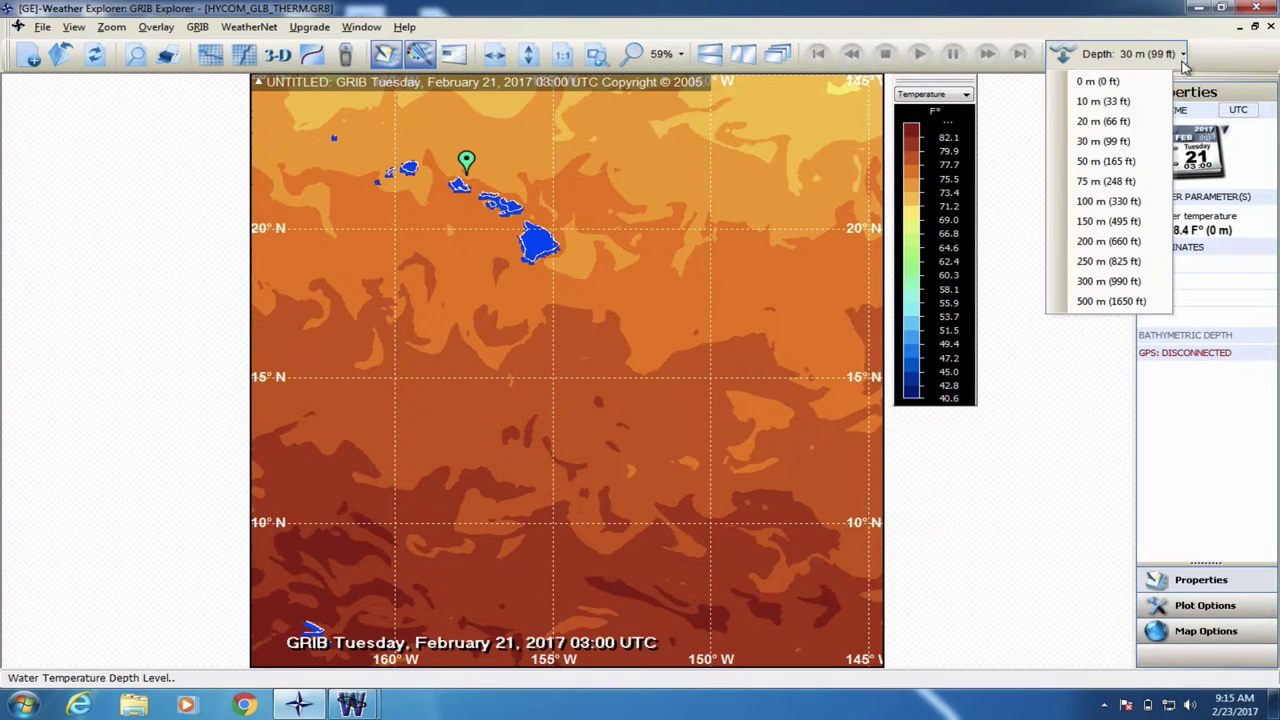
click(1120, 222)
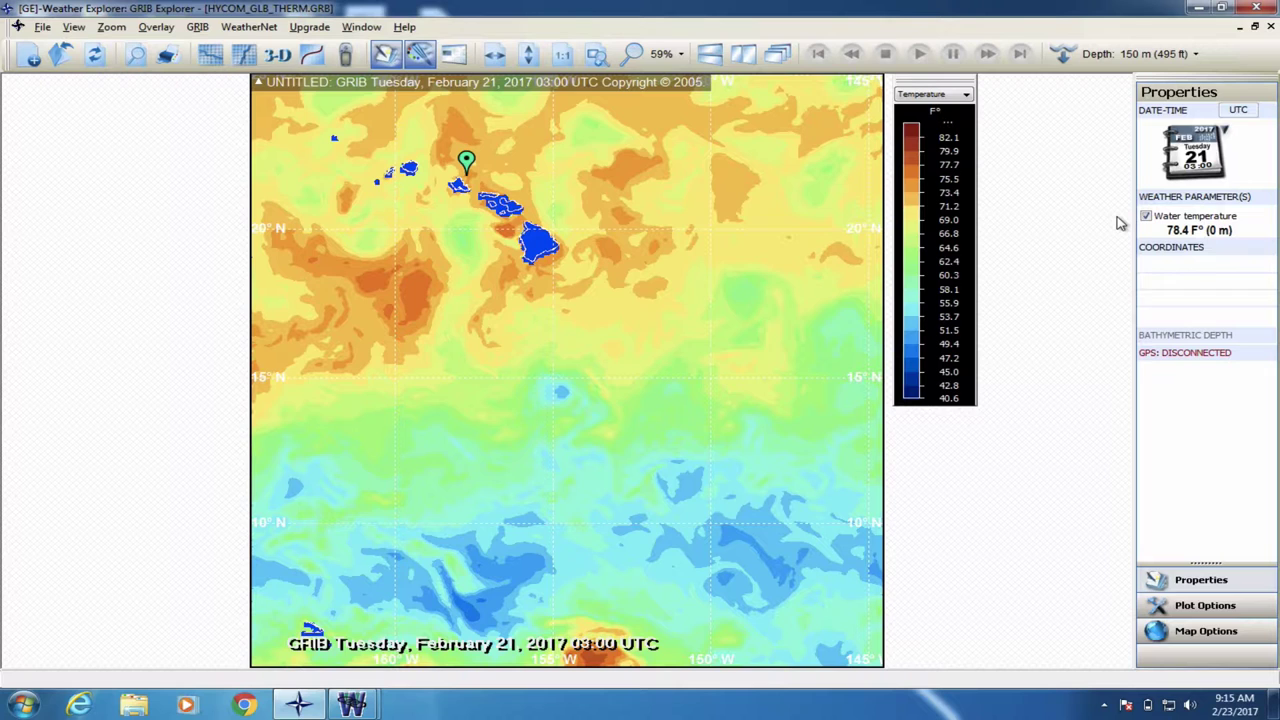
click(1195, 55)
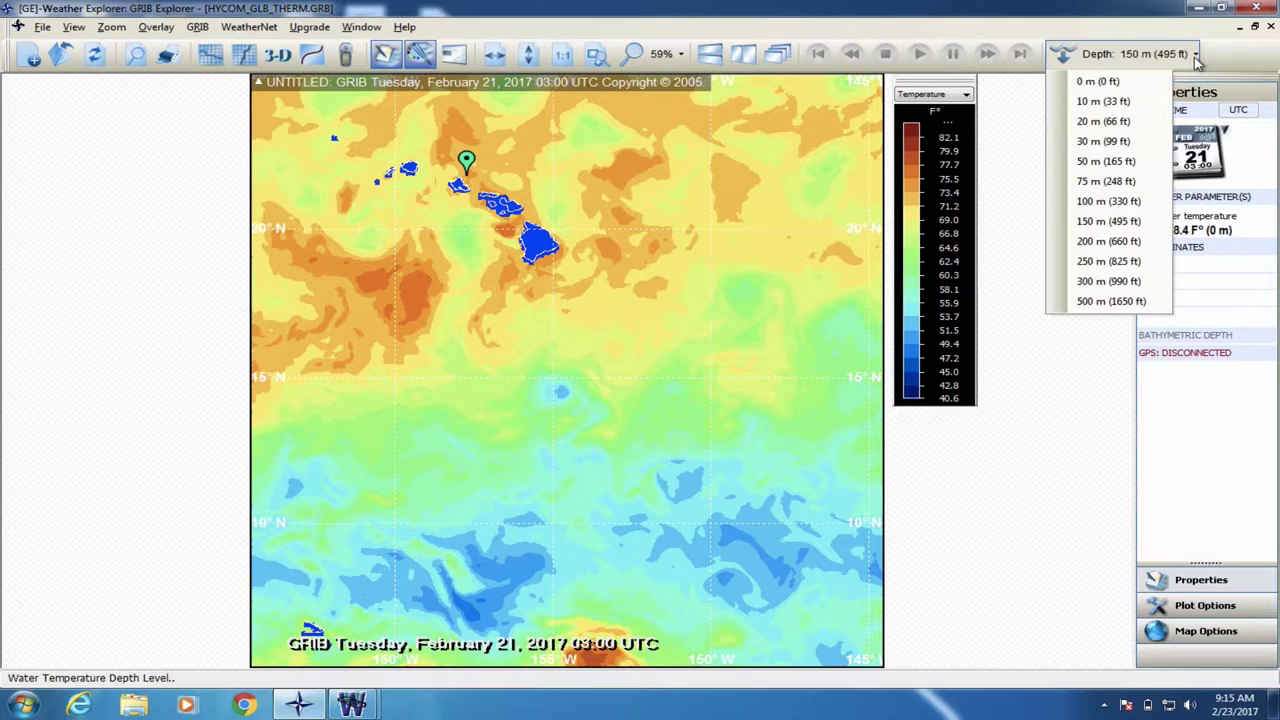
click(1097, 263)
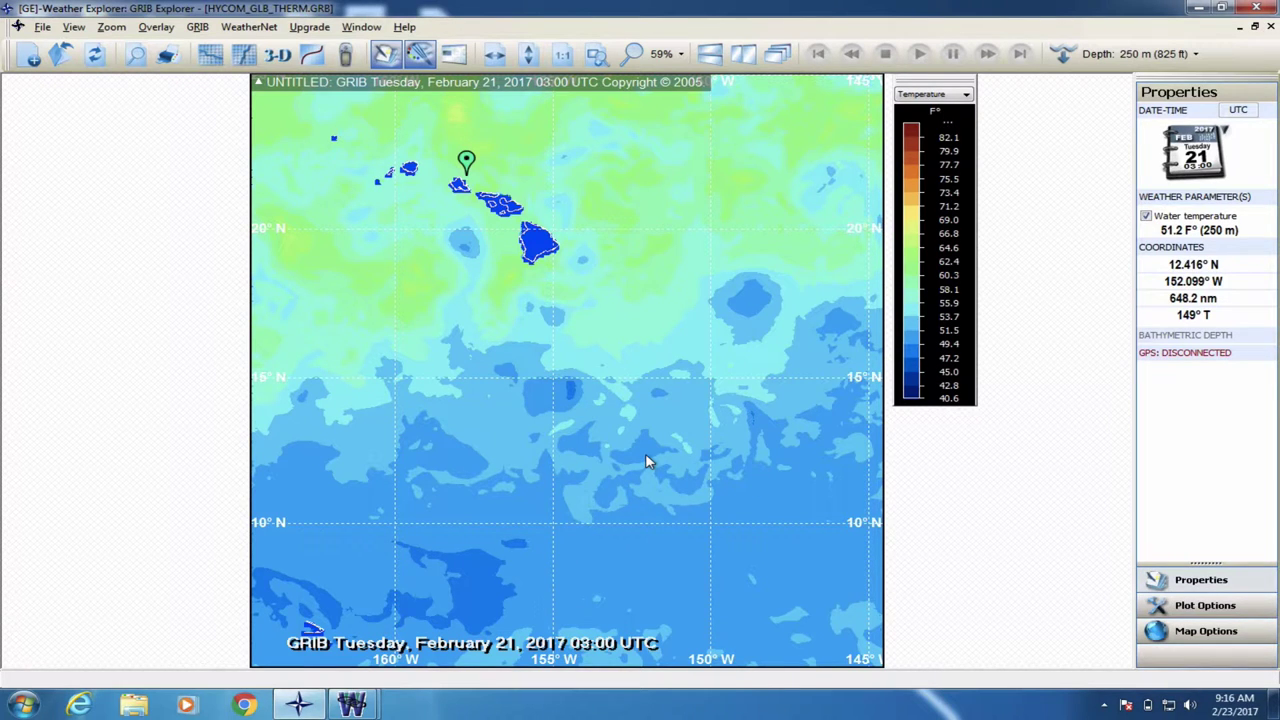
- Open the temperature chart's Plot Options and review the units, keeping Fahrenheit
click(1203, 610)
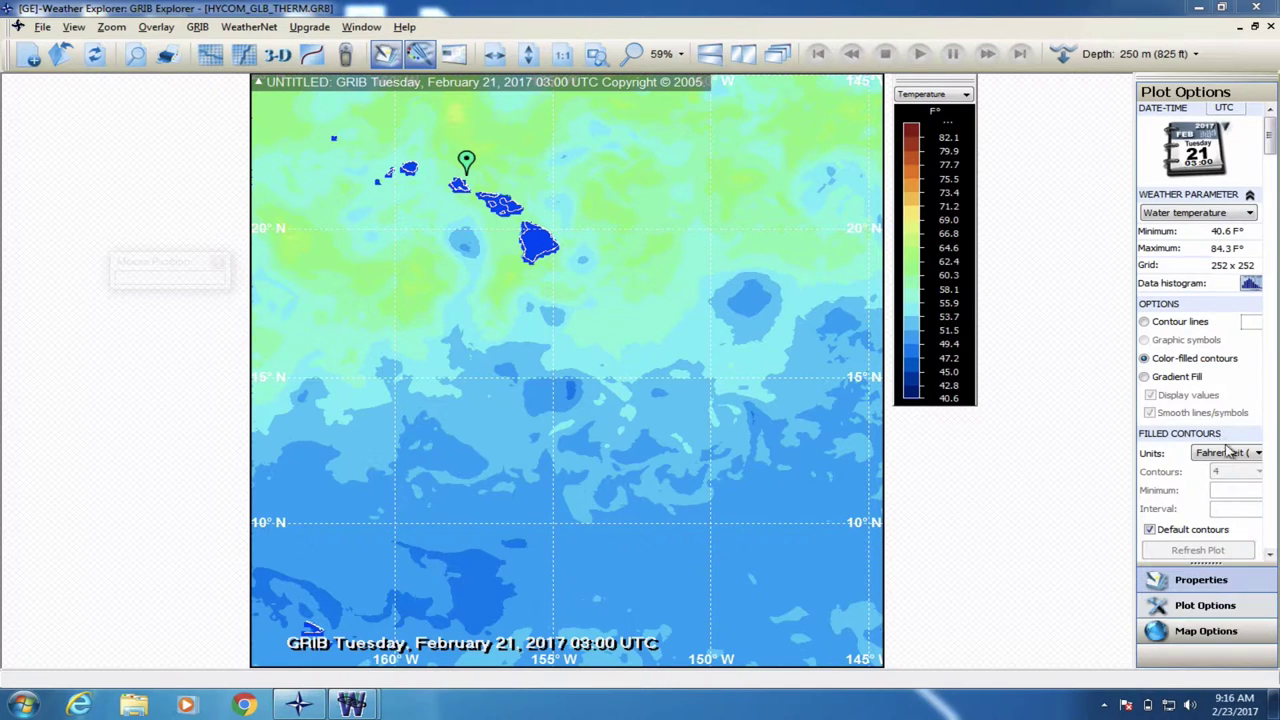
click(1257, 454)
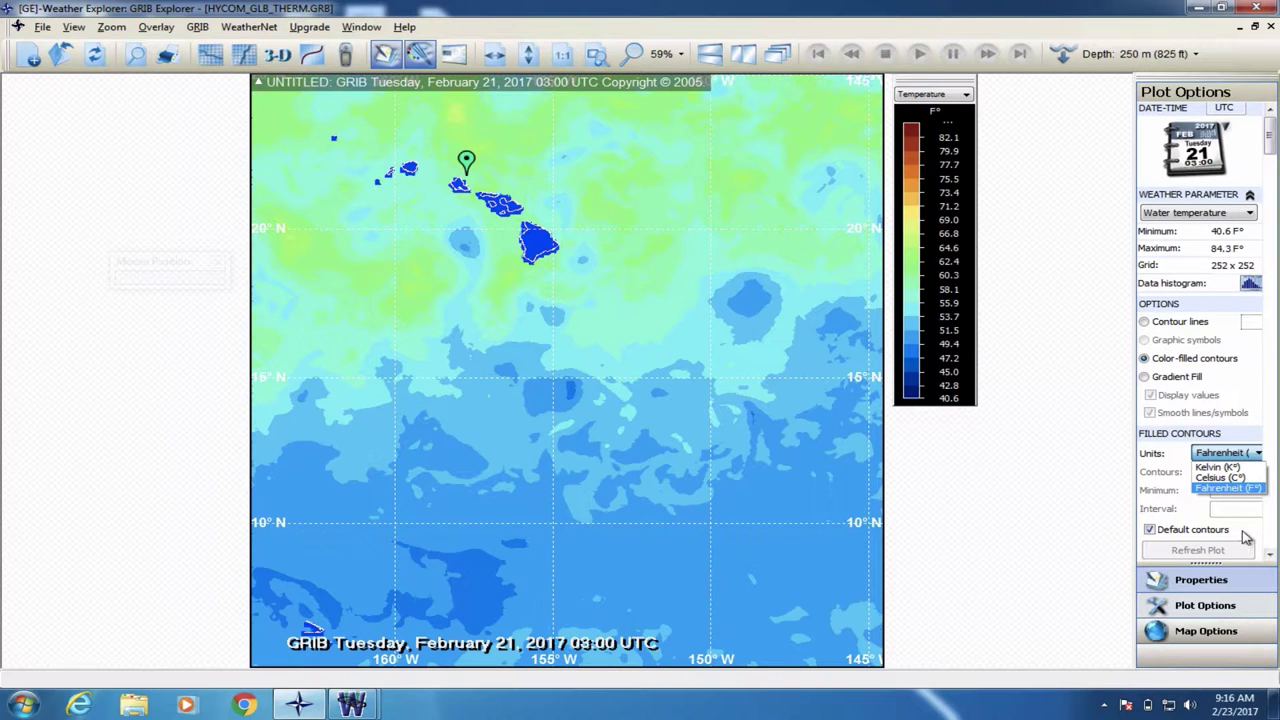
click(1230, 612)
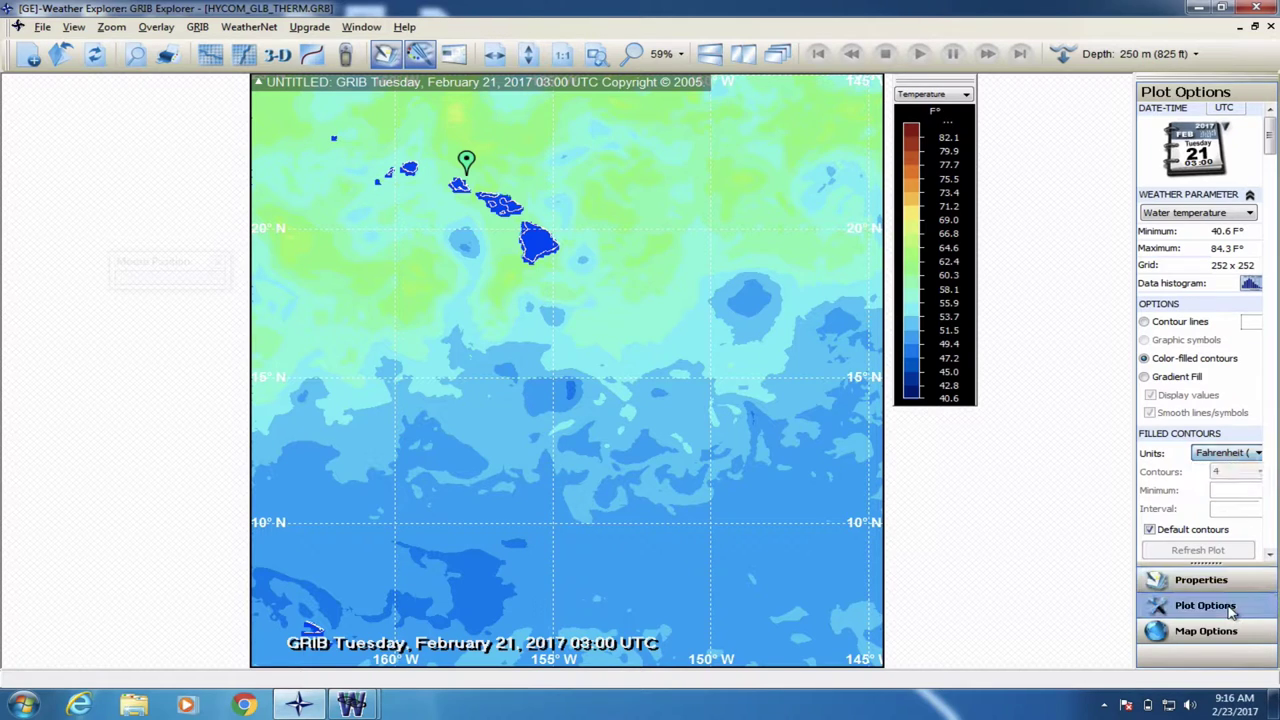
- Open the Thermocline depth-profile window for HYCOM_GLB_THERM beside the 250 m map
click(311, 60)
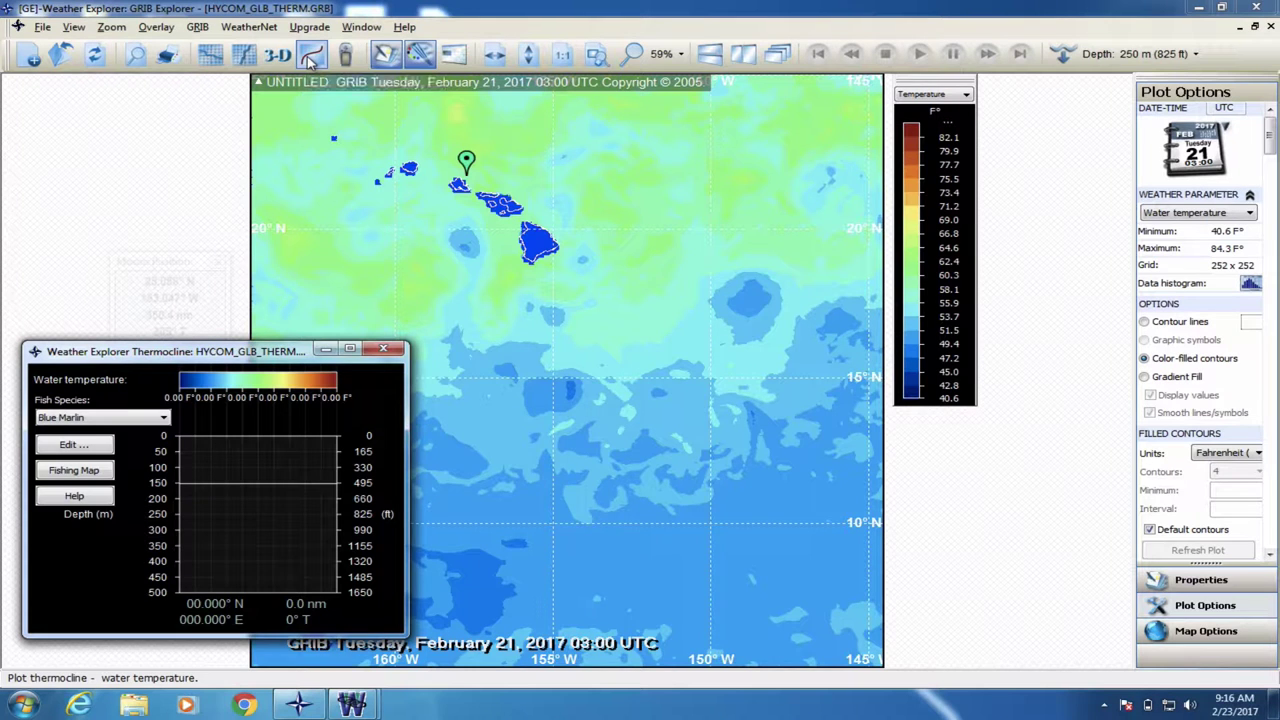
- Turn on thermocline profiling to read Blue Marlin depth profiles at map points
click(311, 60)
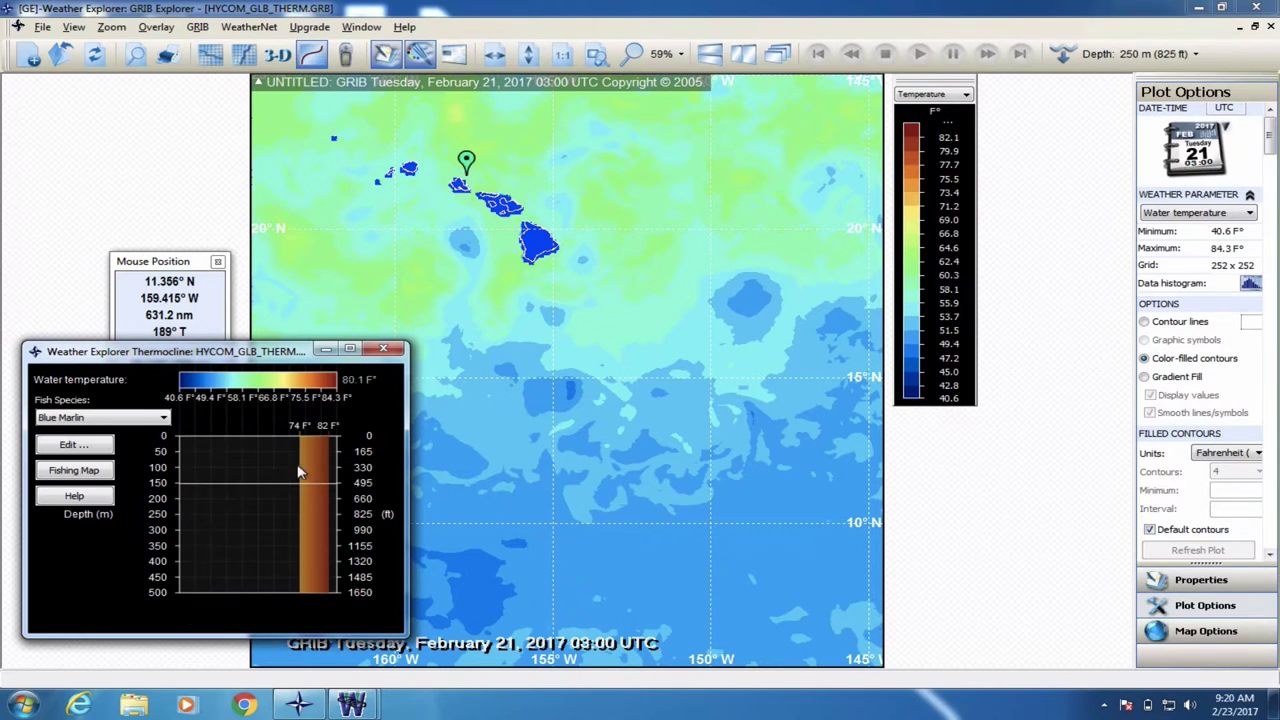
- Try Skipjack Tuna, then set the fish species to Striped Marlin (68–76 °F band)
click(165, 418)
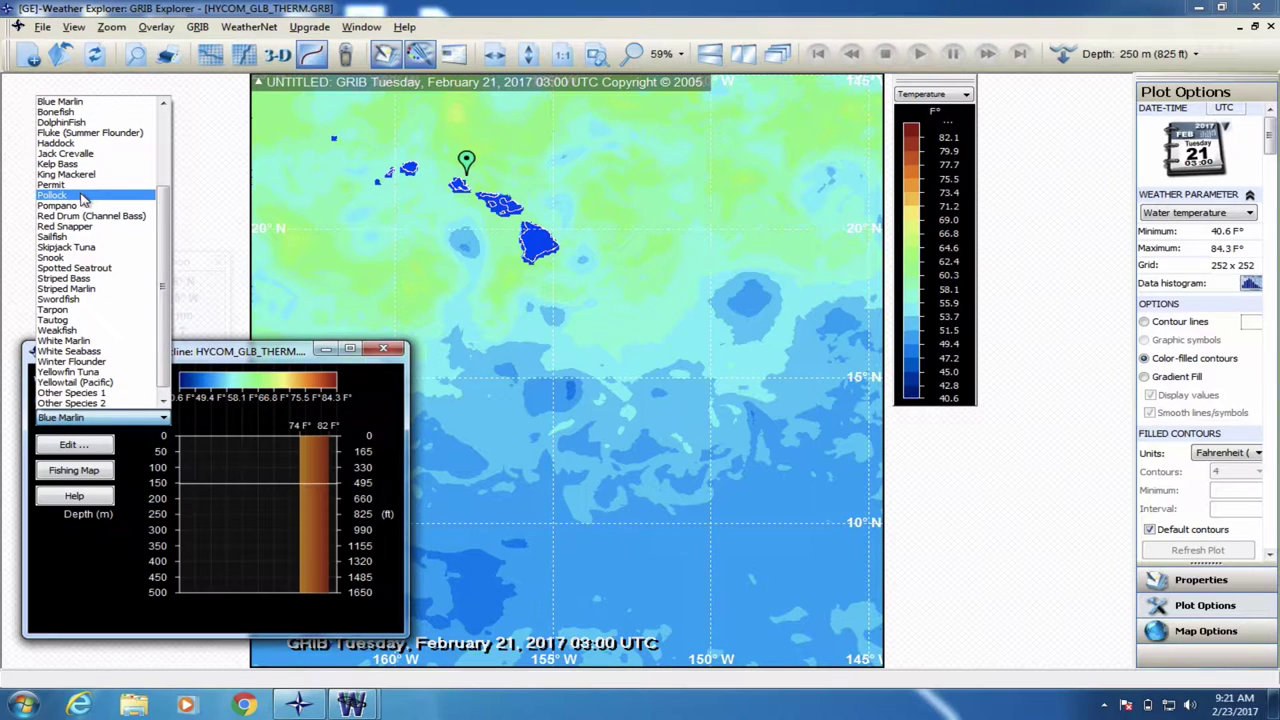
click(76, 248)
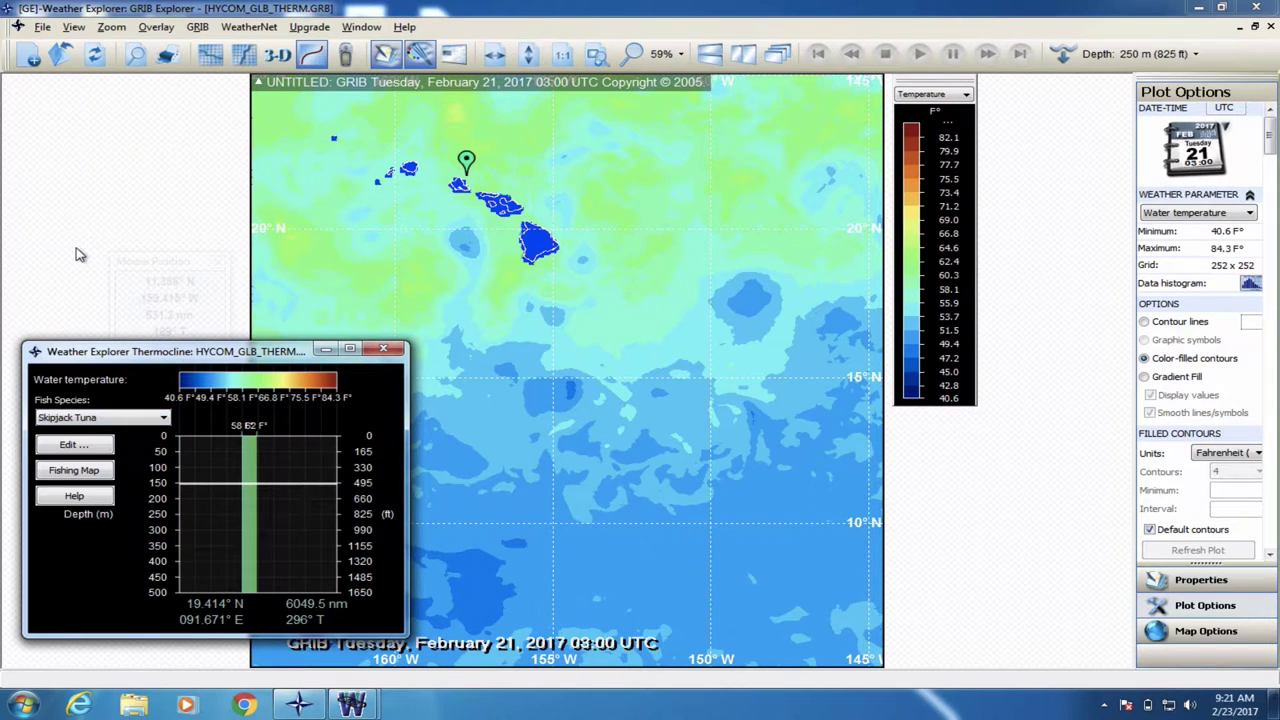
click(104, 419)
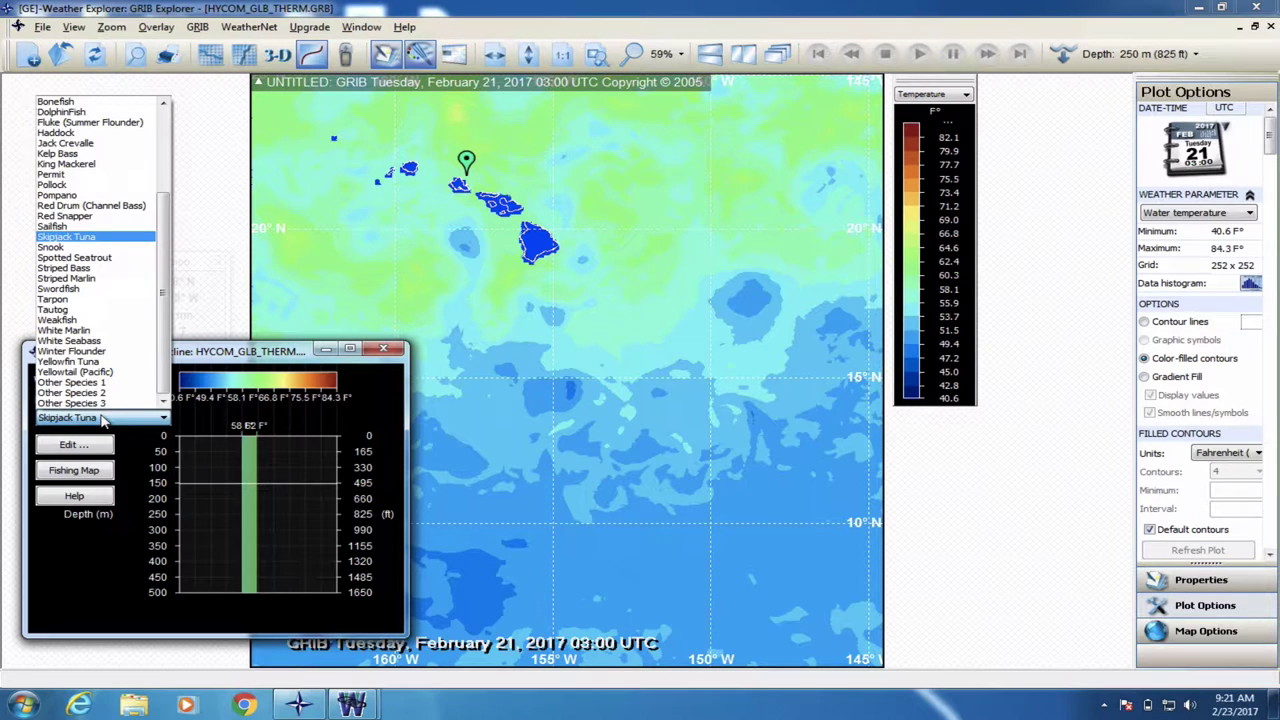
click(86, 279)
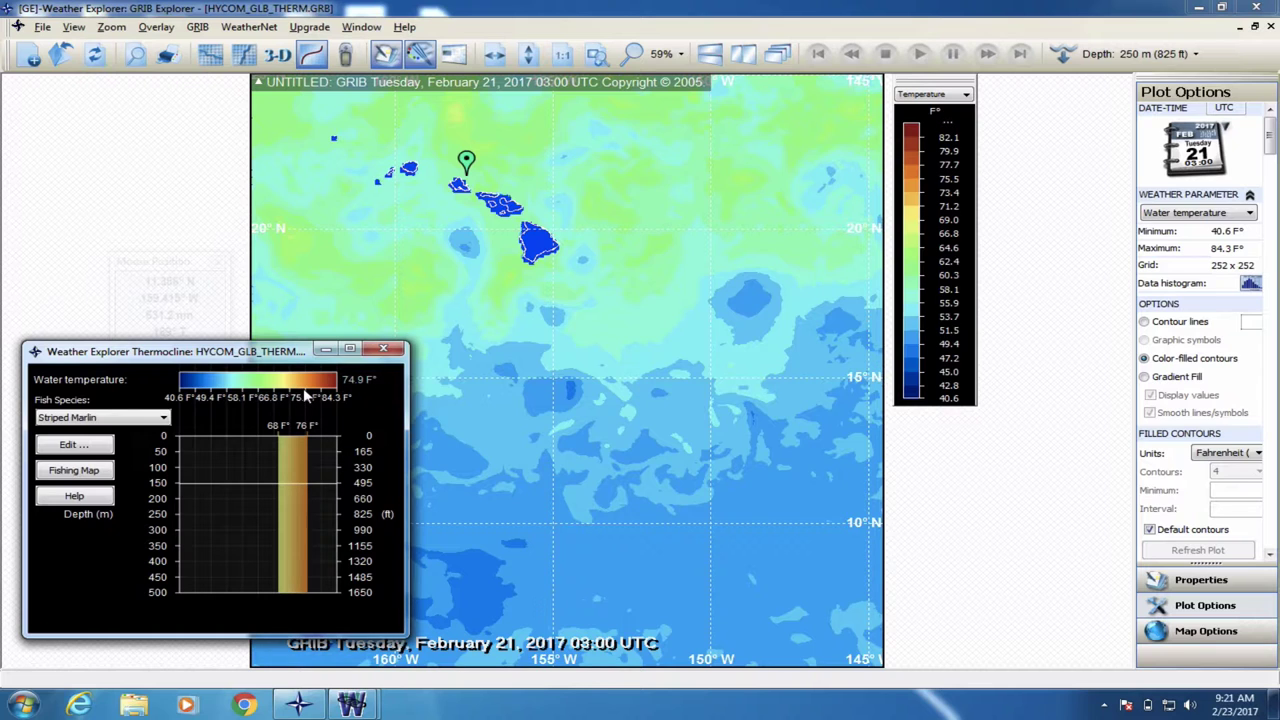
- Cycle the species through White Marlin, Jack Crevalle and Bluefin Tuna, finishing on Yellowfin Tuna
click(153, 419)
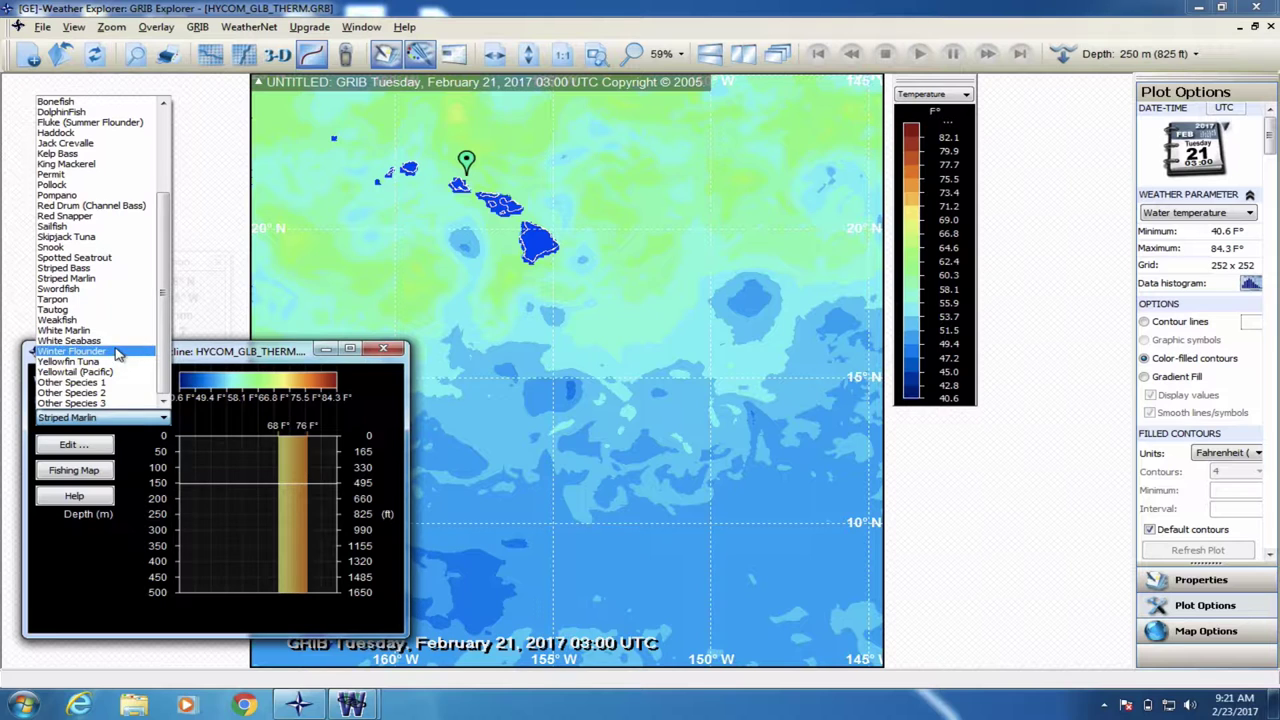
click(112, 332)
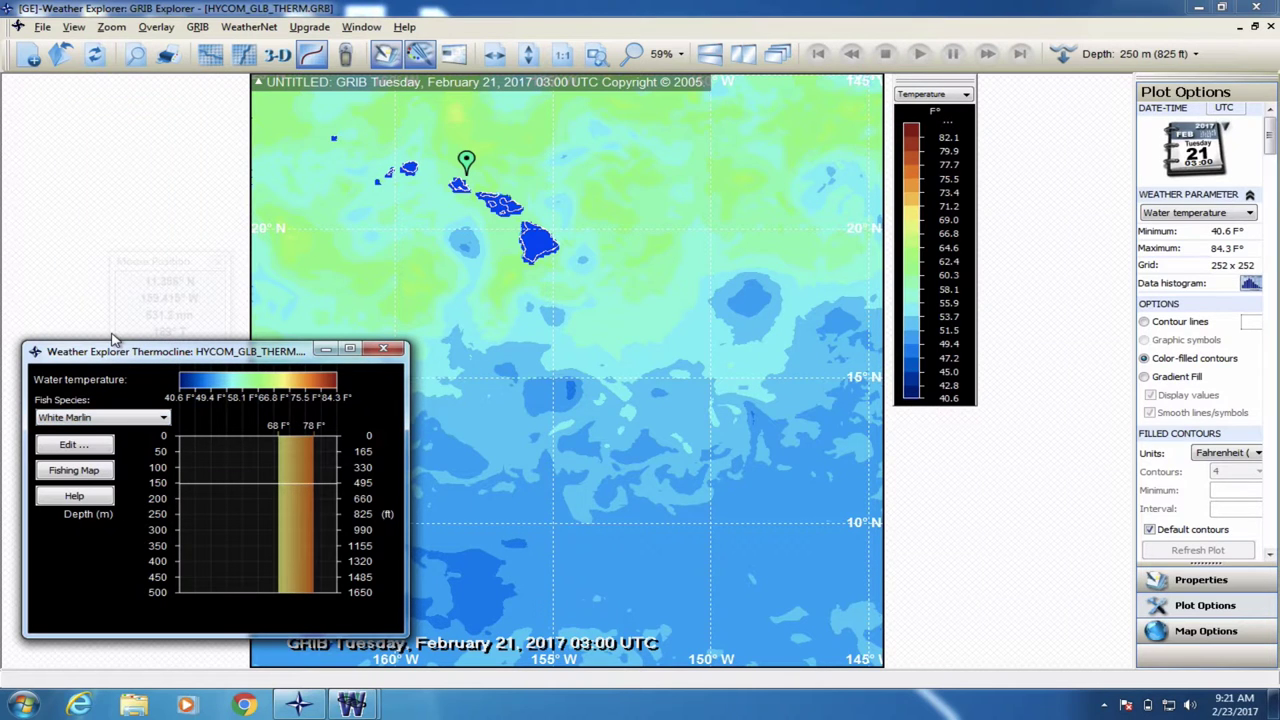
click(92, 416)
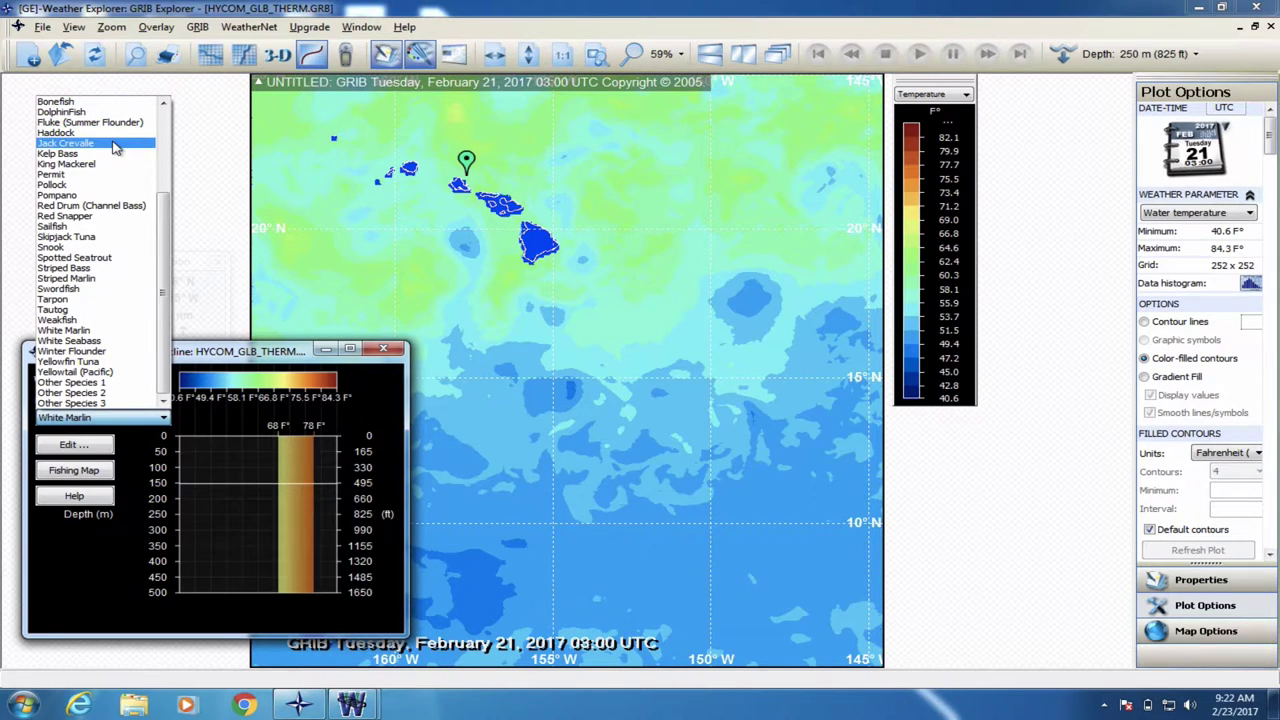
click(113, 147)
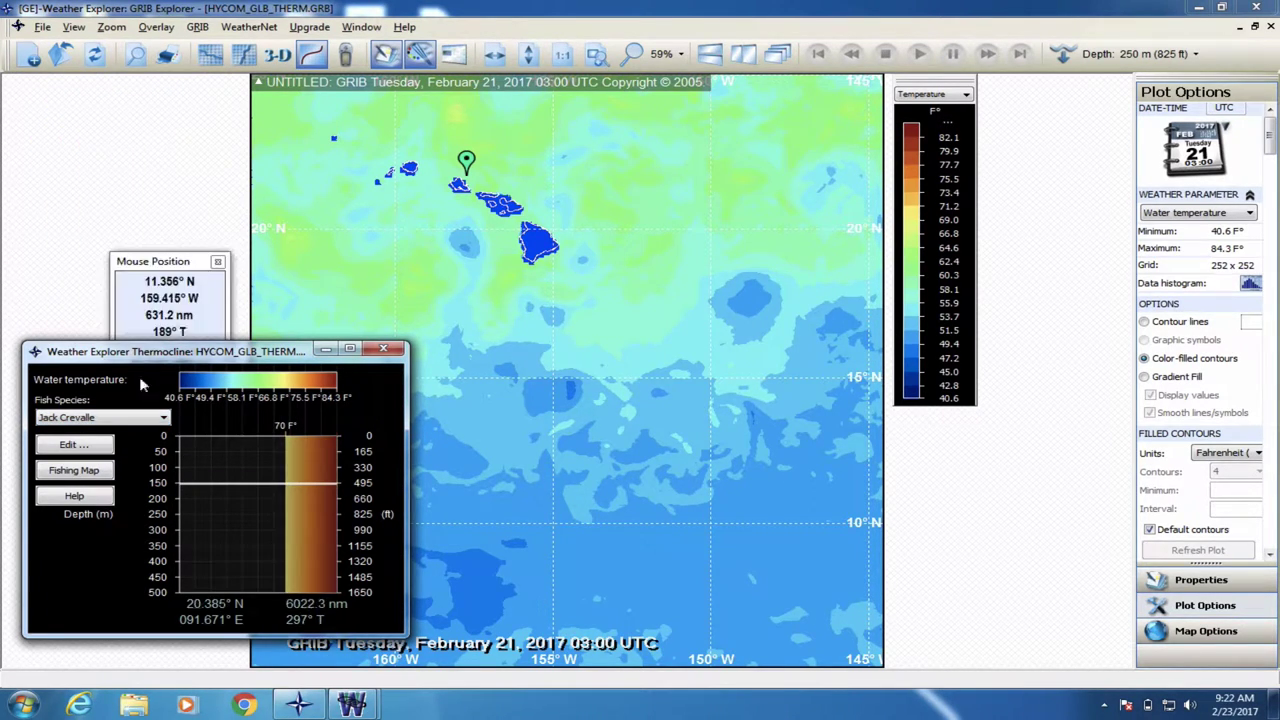
click(115, 418)
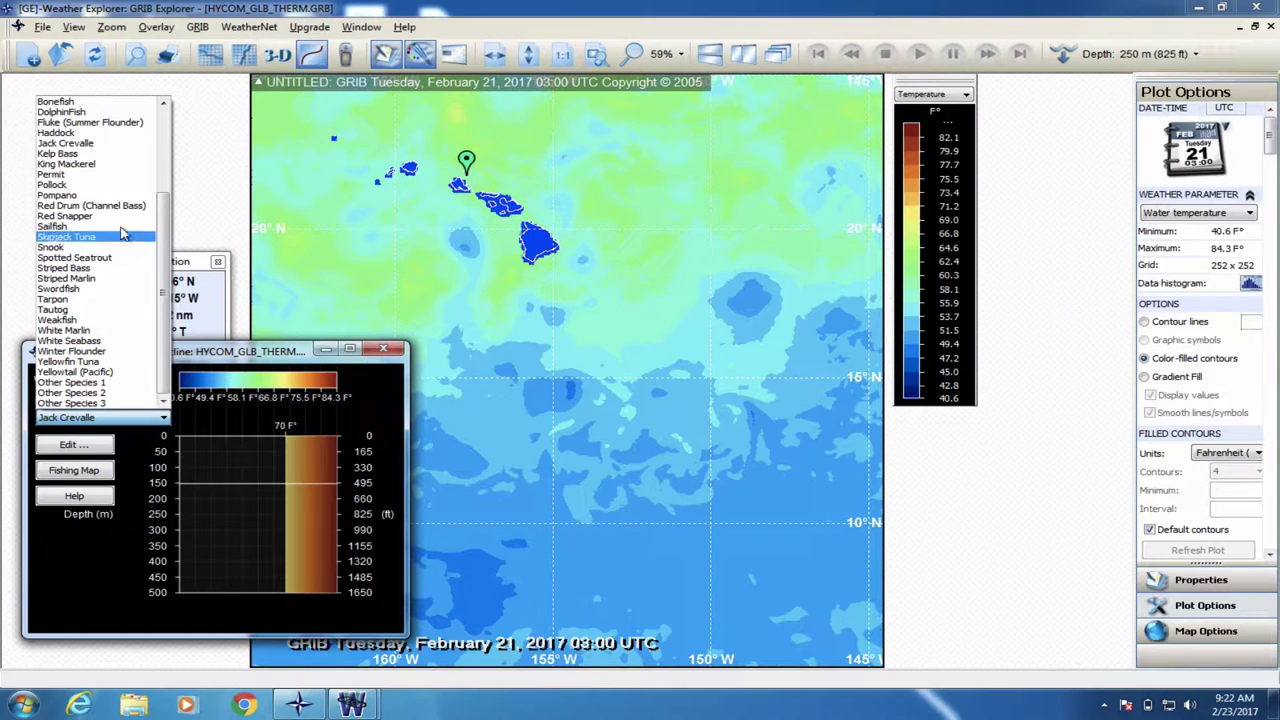
scroll(110, 200, up, 1)
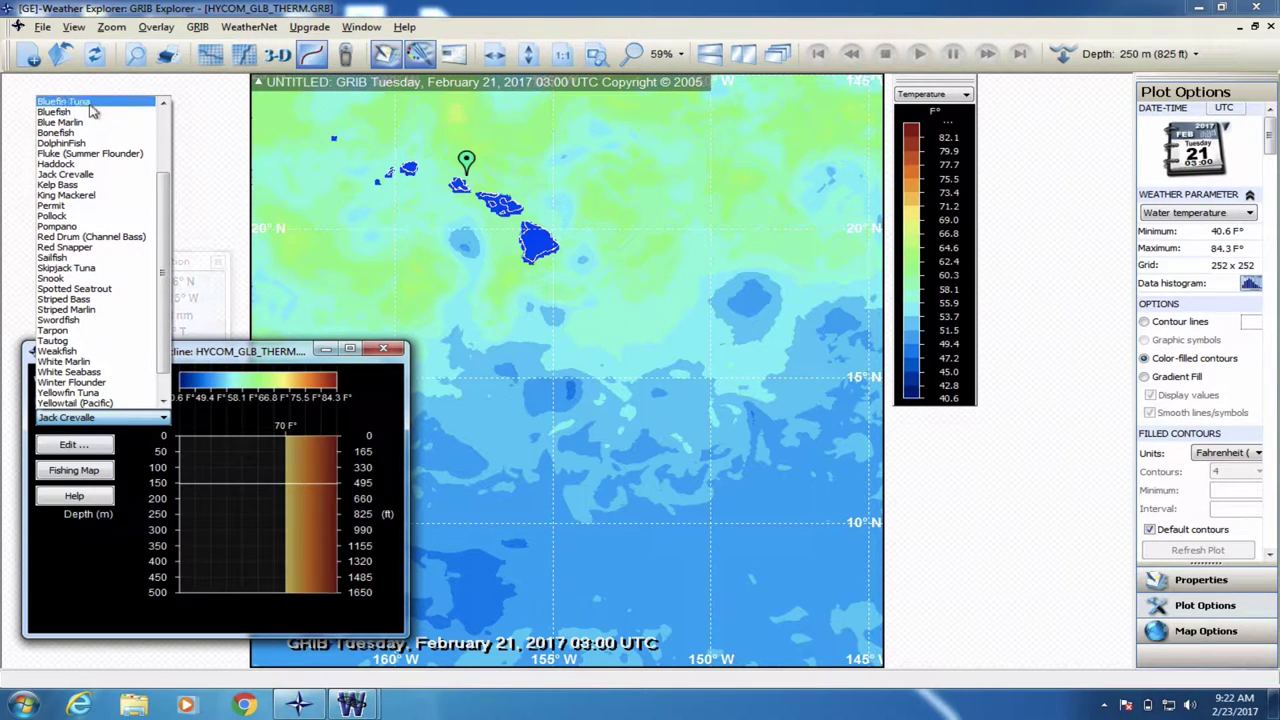
click(90, 104)
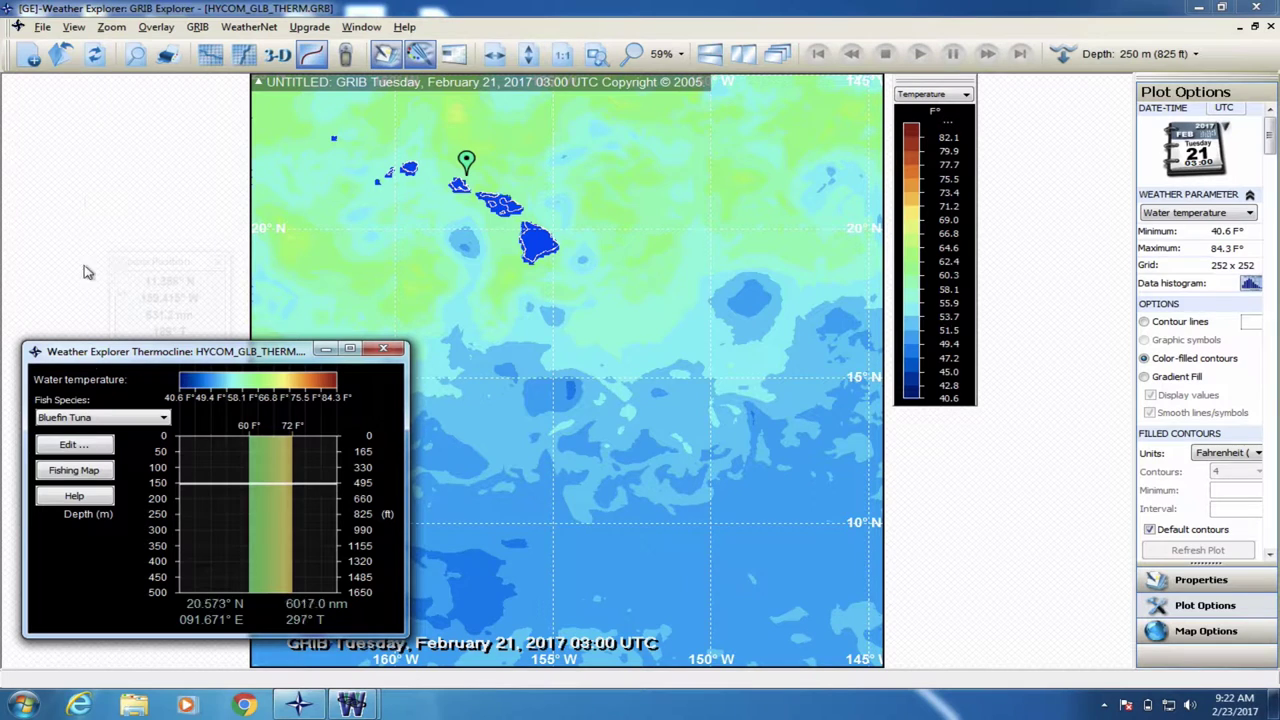
click(90, 418)
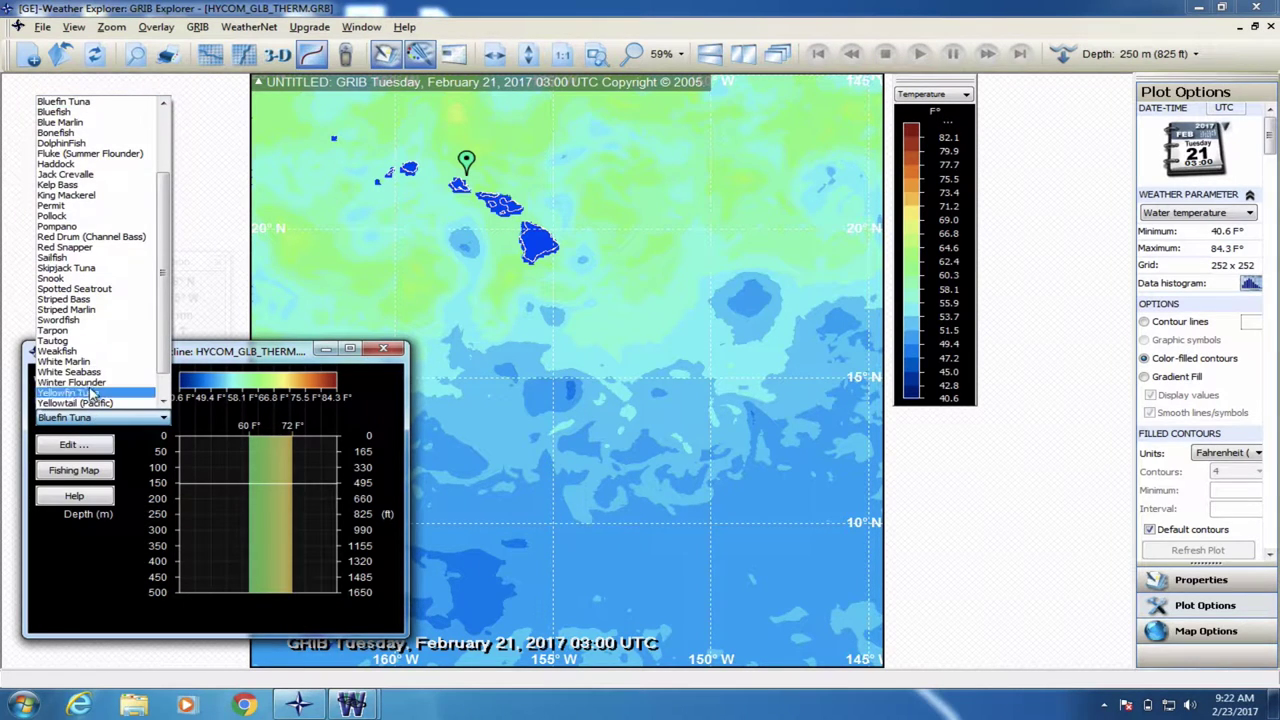
click(90, 394)
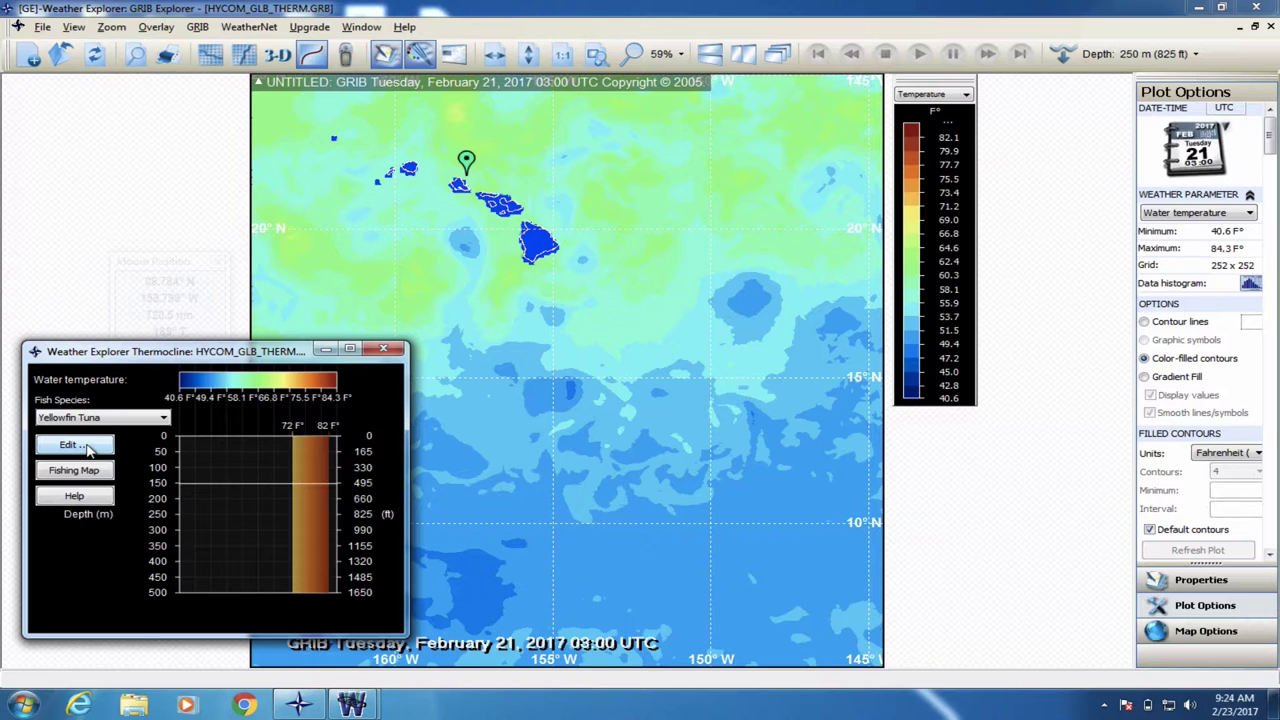
- Review the Yellowfin Tuna settings (72–82 °F, 502 feet) and close without changes
click(87, 449)
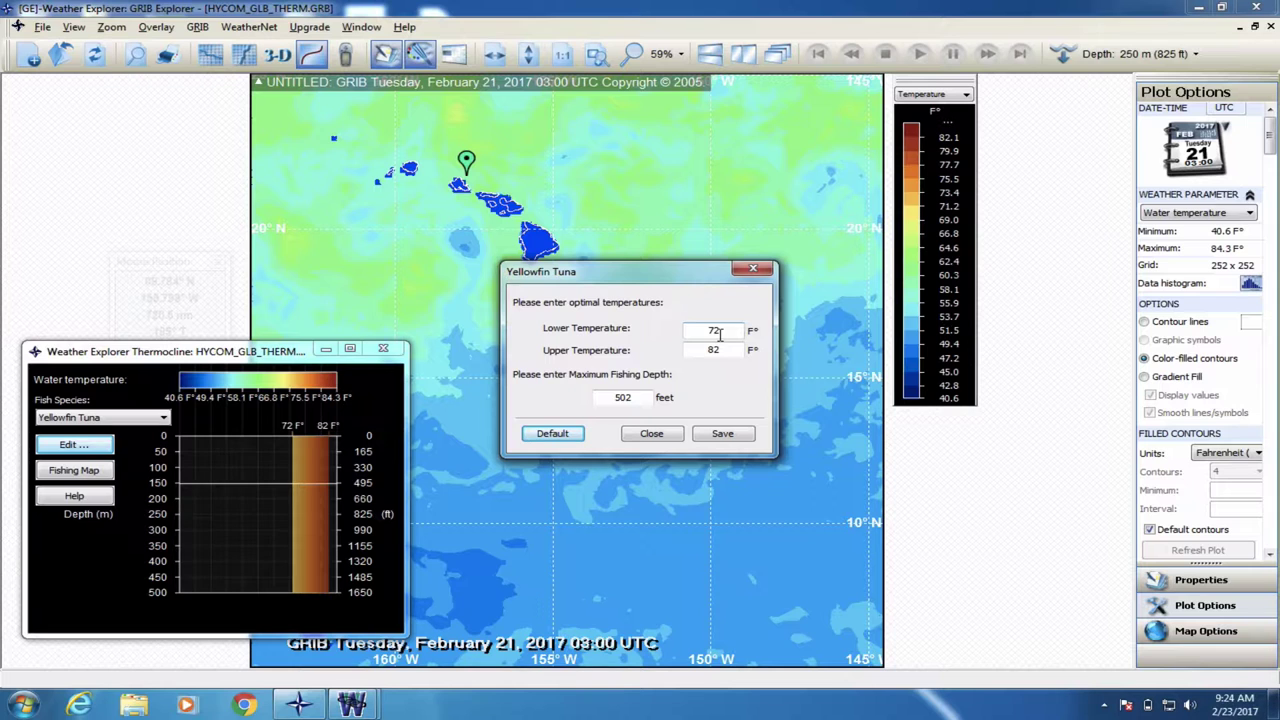
click(651, 438)
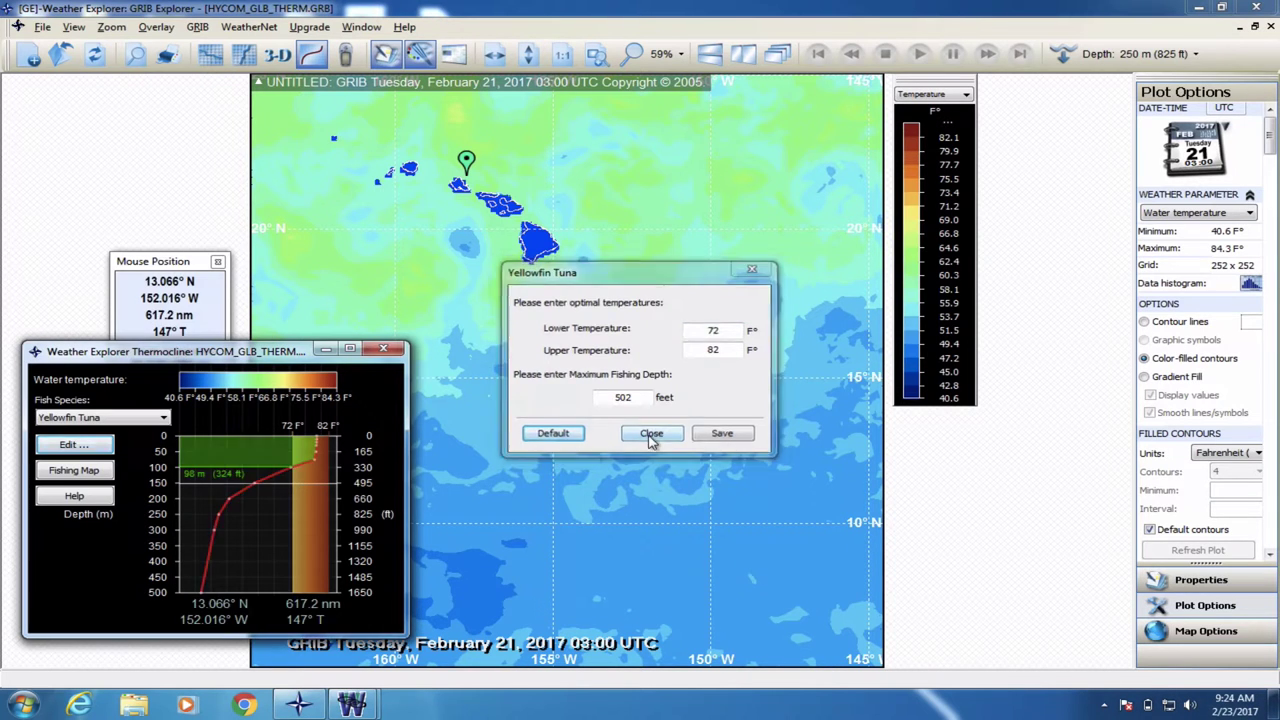
- Choose Other Species 1 from the bottom of the fish species list
click(160, 420)
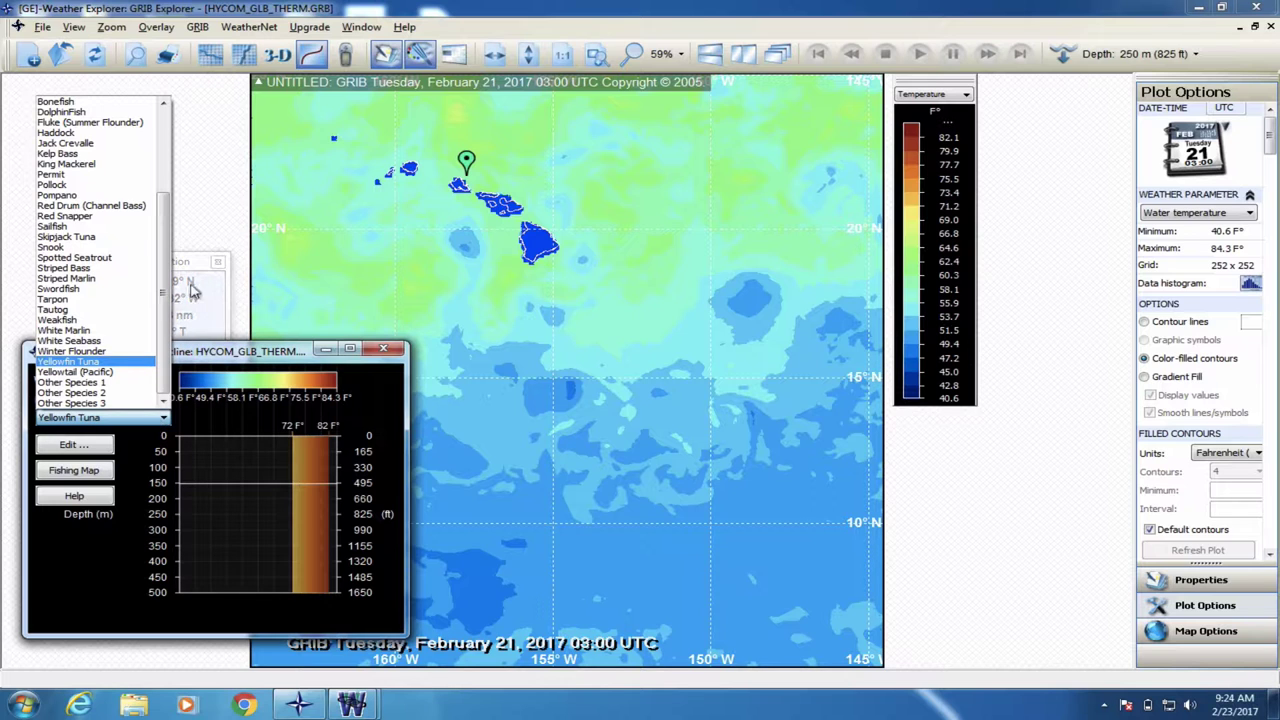
scroll(164, 110, up, 4)
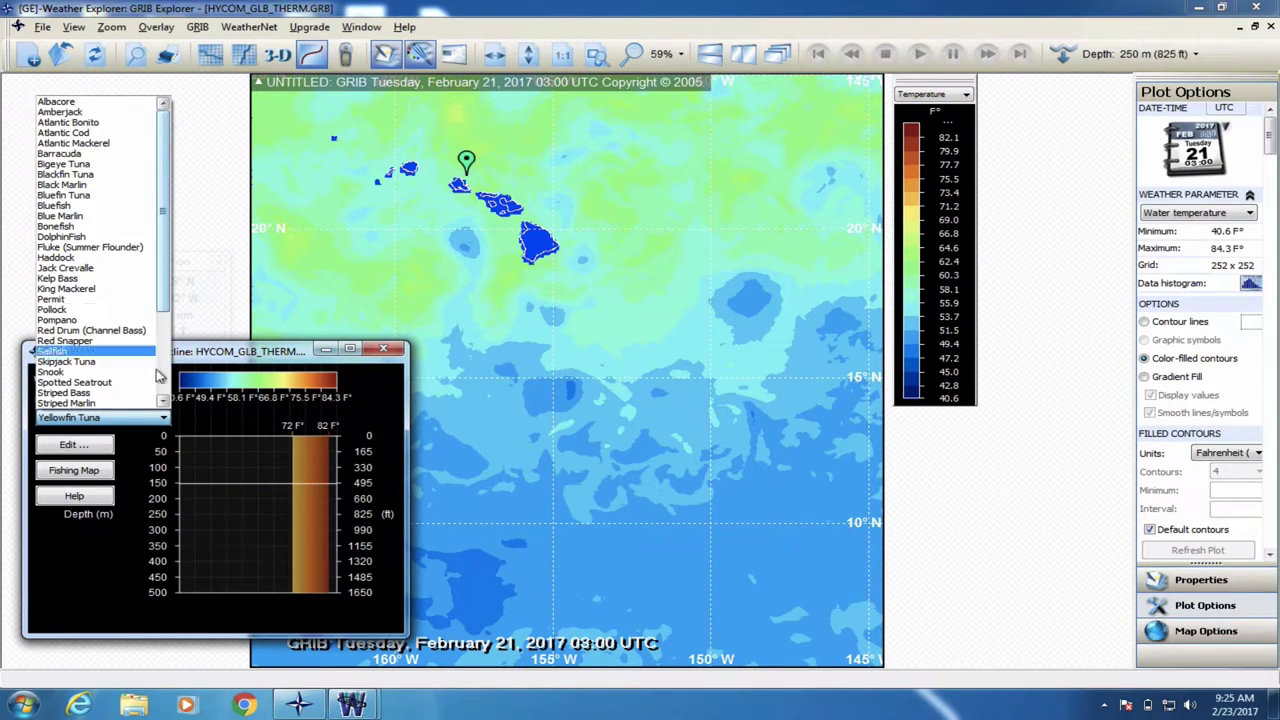
scroll(163, 385, down, 3)
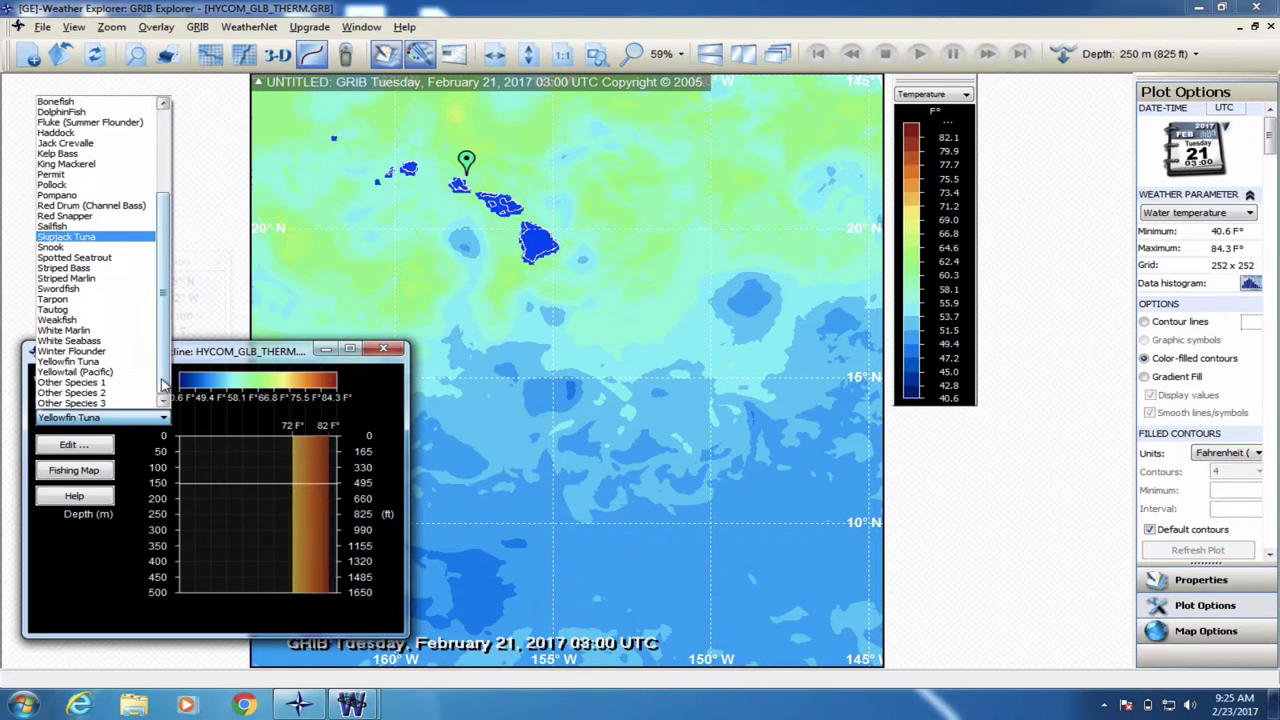
click(77, 382)
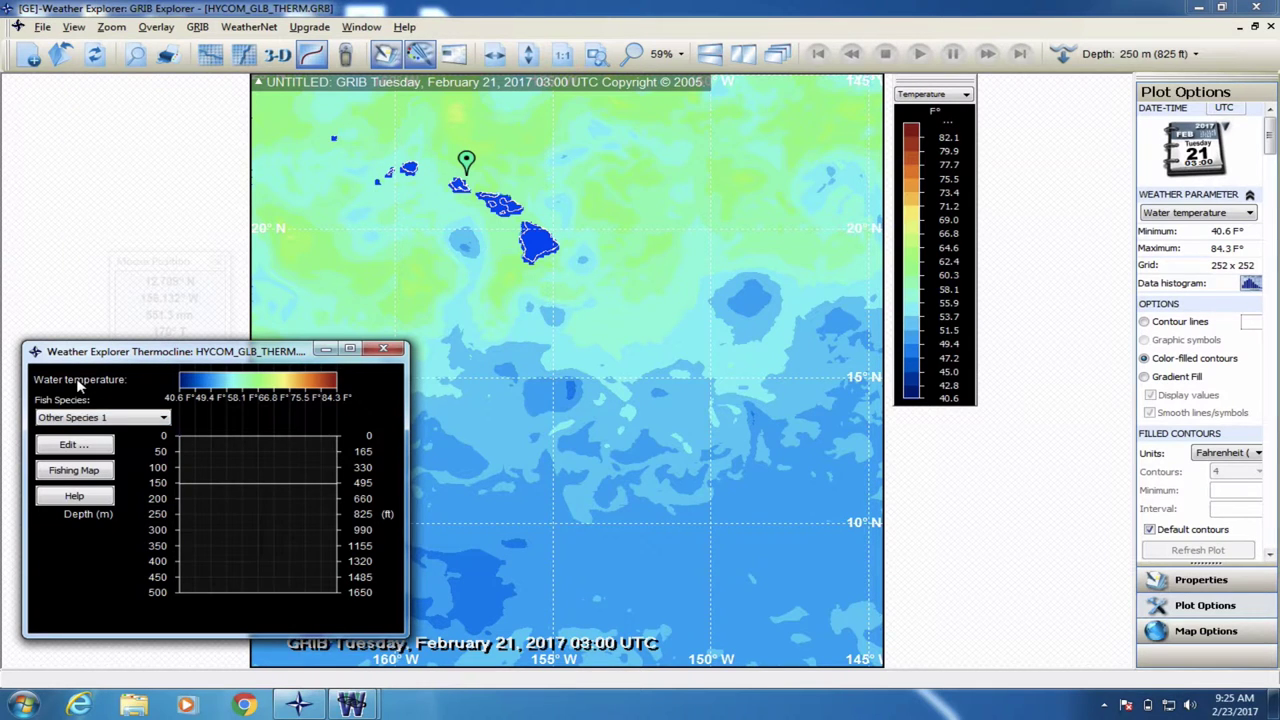
- Edit Other Species 1 and save its maximum fishing depth as 400 feet
click(80, 445)
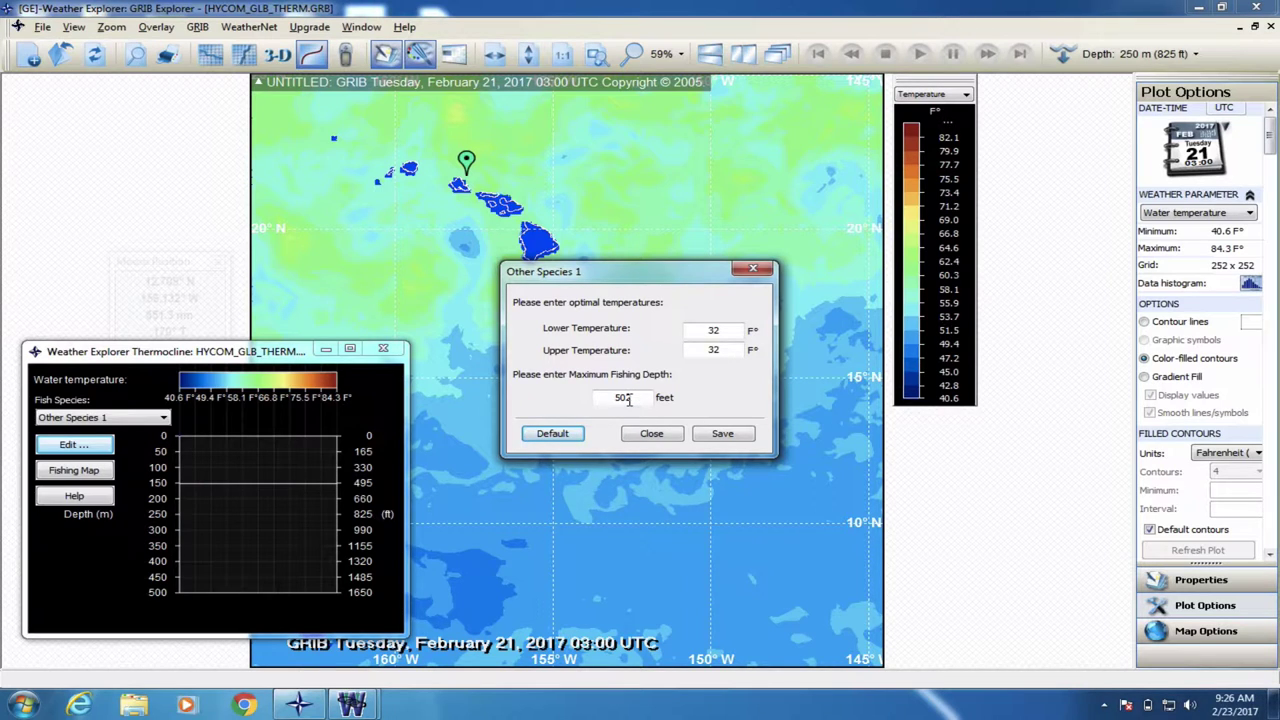
double_click(628, 399)
text(400)
click(723, 435)
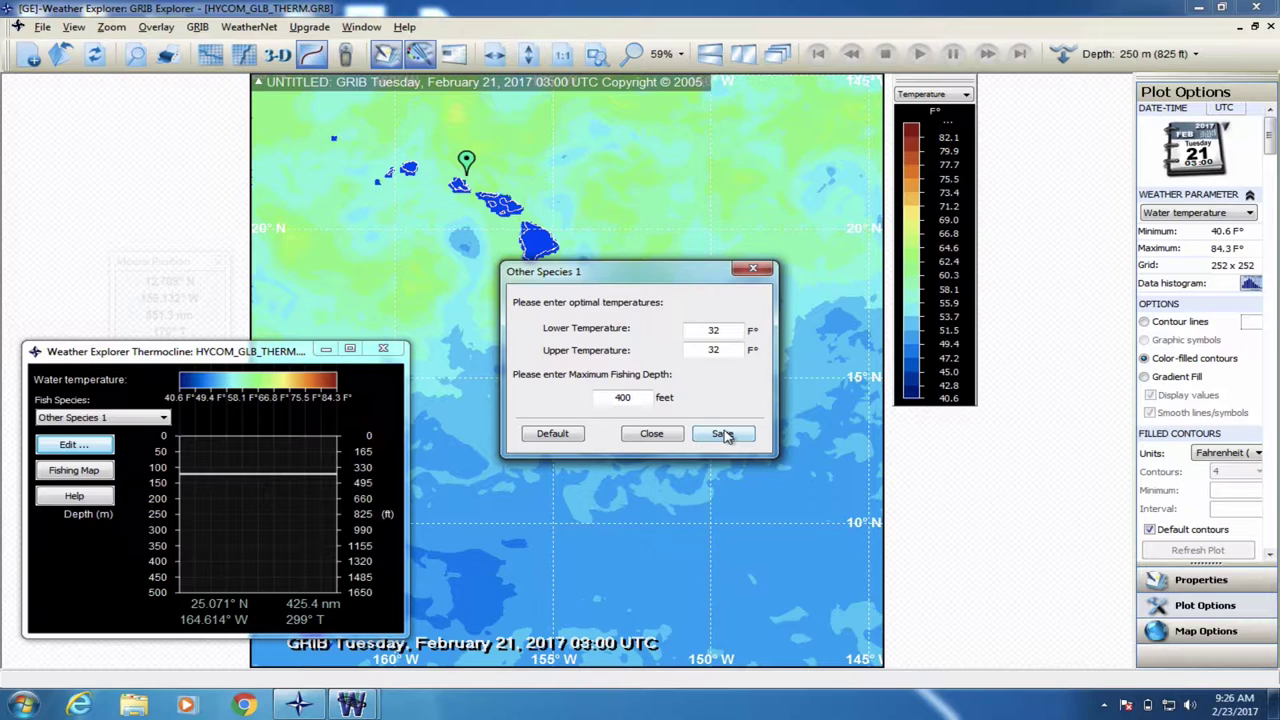
- Close the Other Species 1 dialog and set the species back to Yellowfin Tuna
click(657, 436)
click(140, 418)
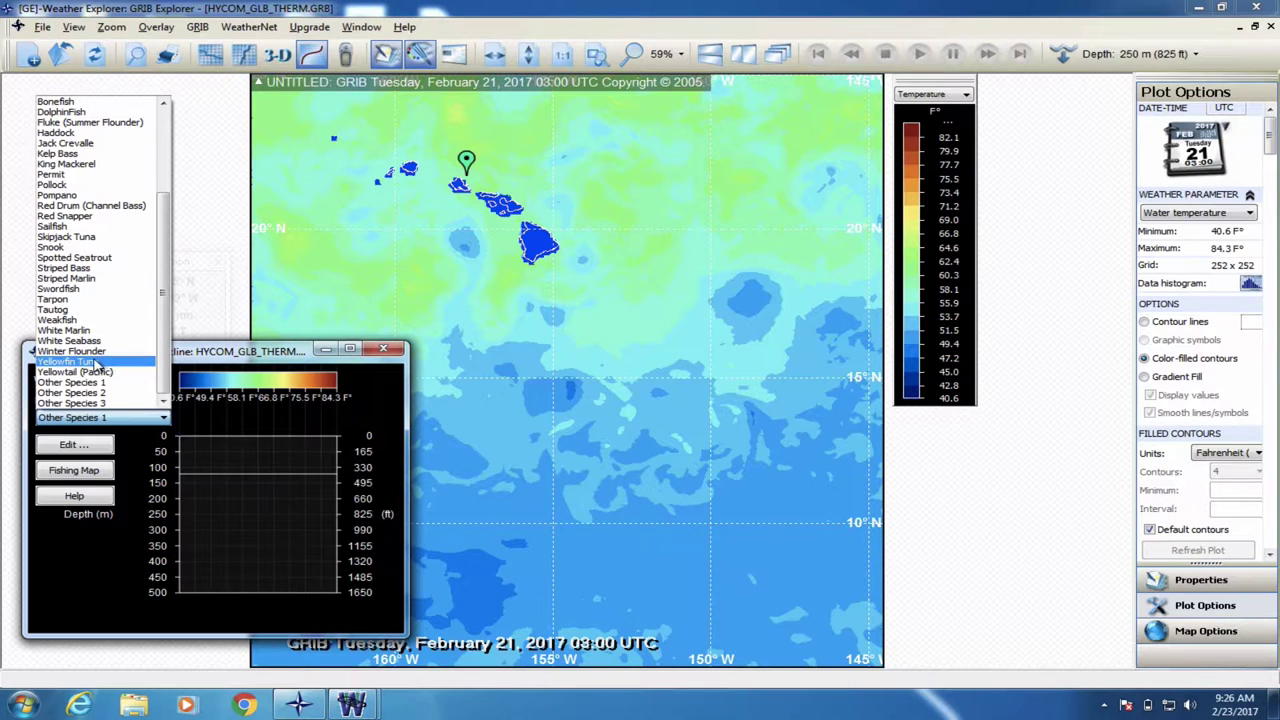
click(103, 362)
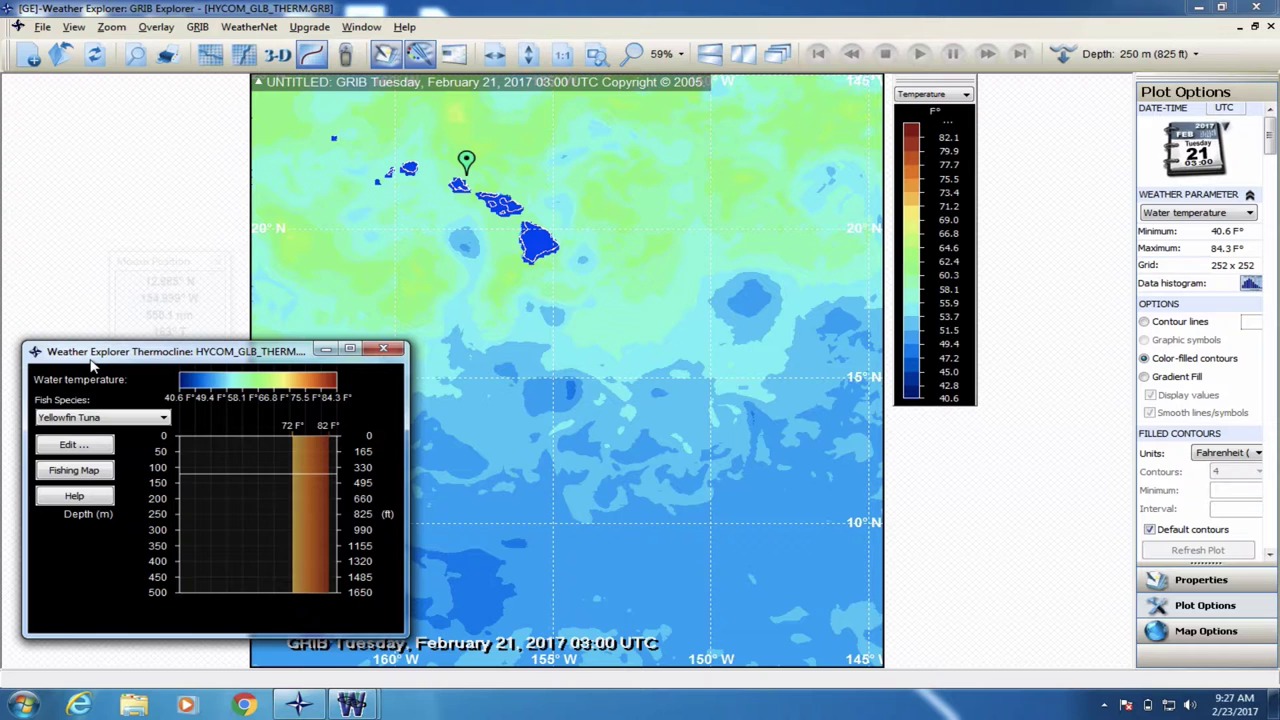
mouse_move(584, 390)
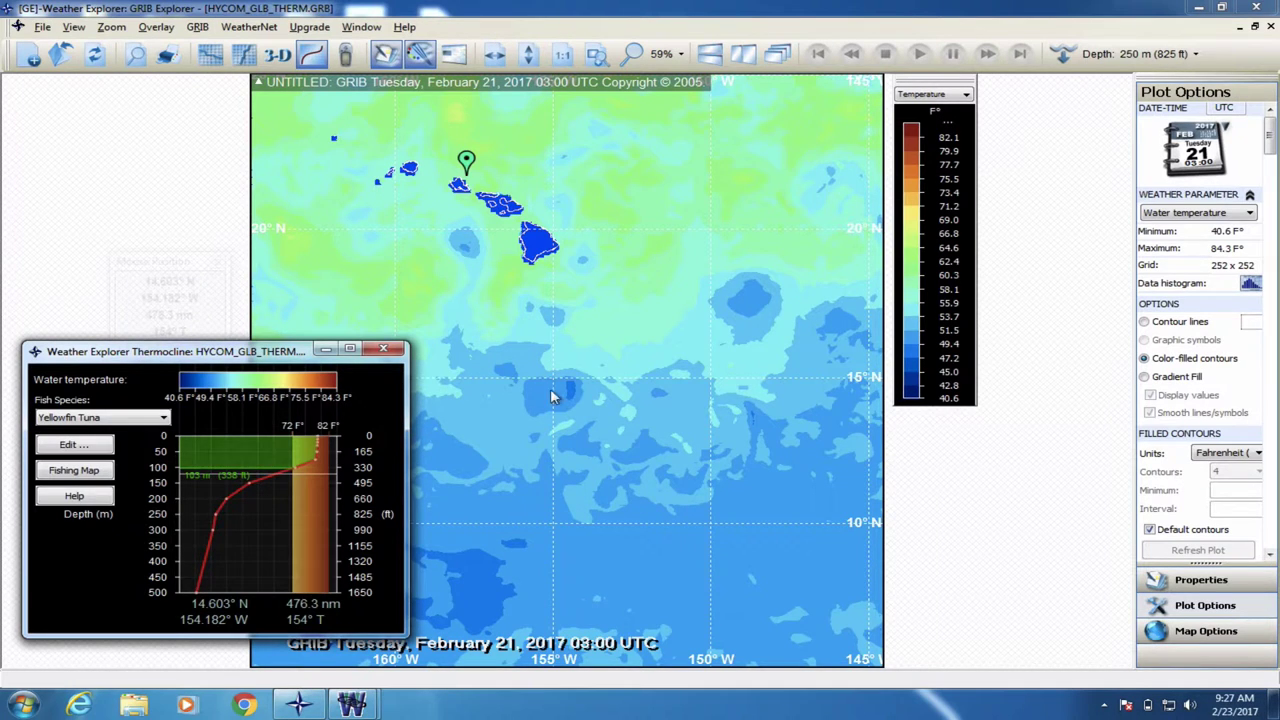
mouse_move(480, 460)
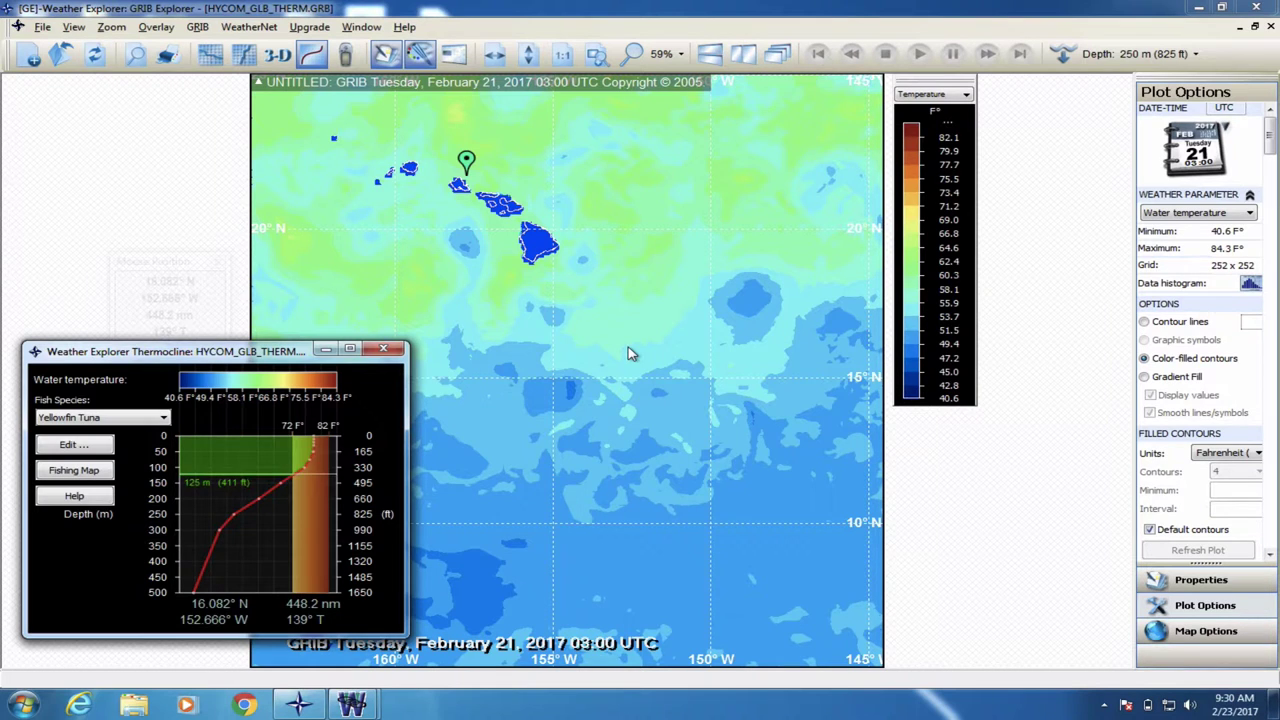
- Display the Yellowfin Tuna fishing-area map around Hawaii (5–25° N, 145–160° W) on a 0–210 volume scale
click(74, 470)
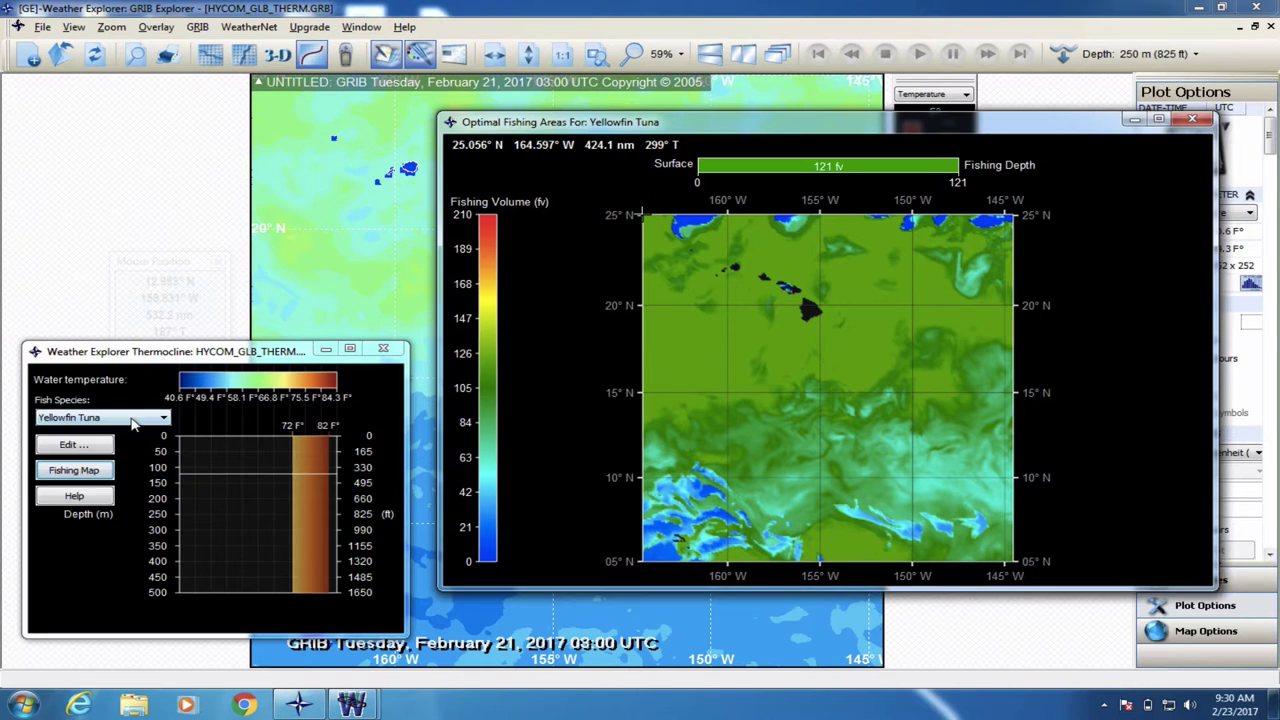
- Map the fishing areas for Bigeye Tuna, Blue Marlin, Skipjack Tuna, then White Marlin in turn
click(132, 424)
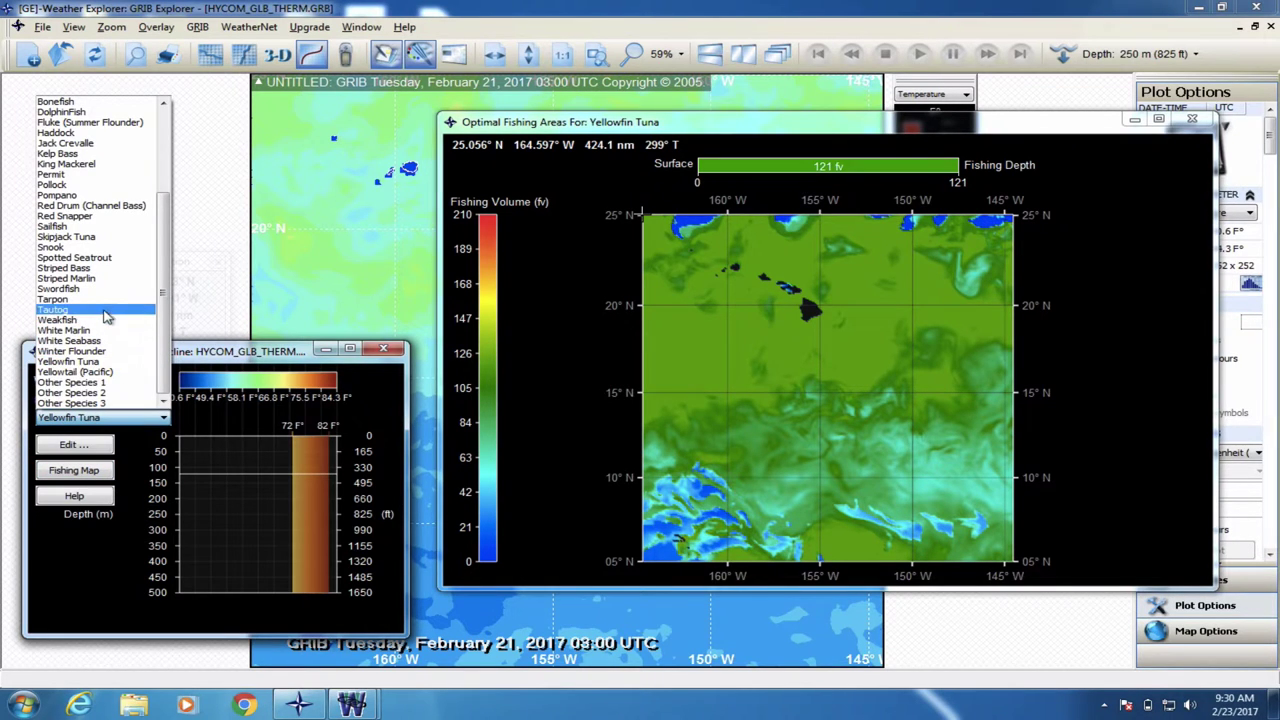
click(163, 104)
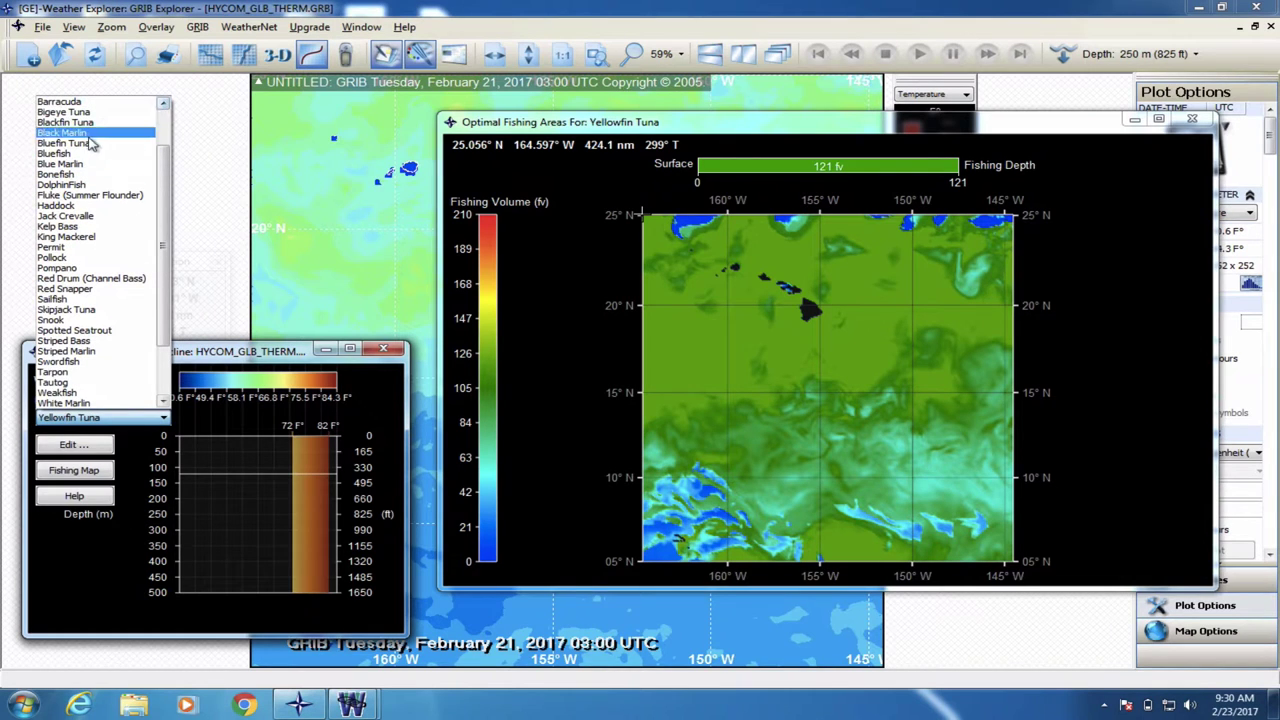
click(89, 114)
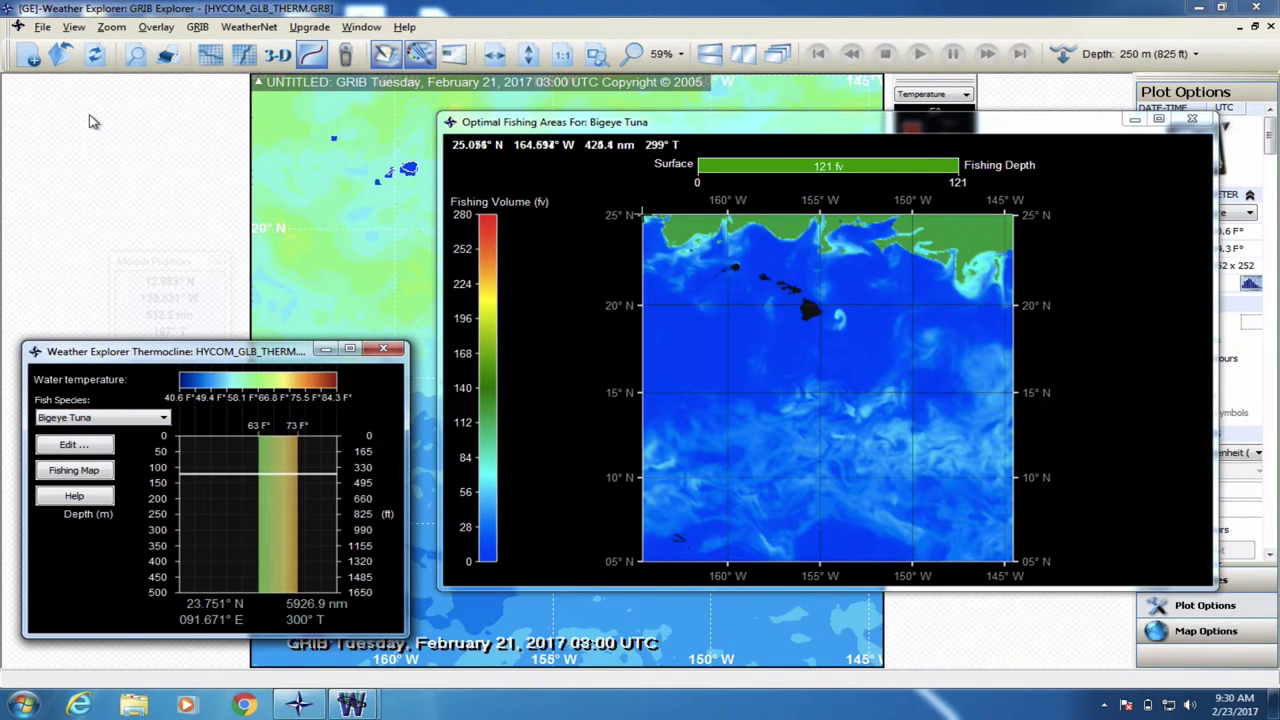
click(112, 418)
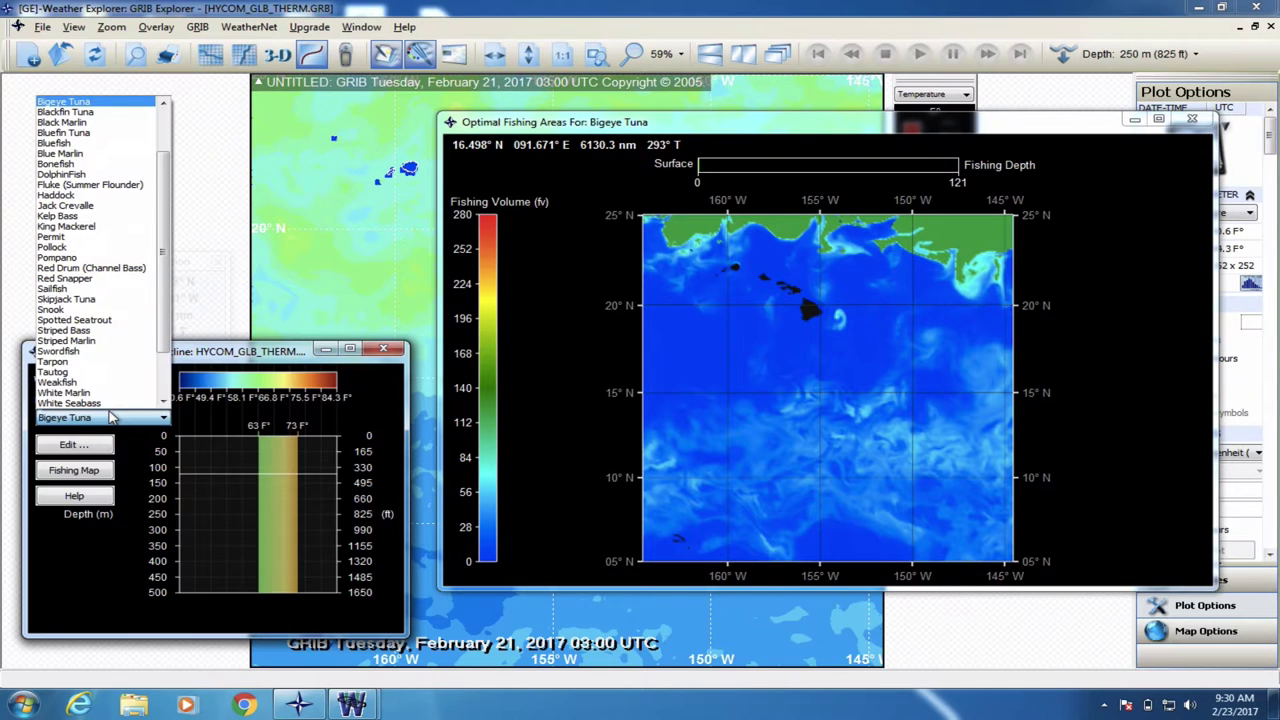
click(90, 154)
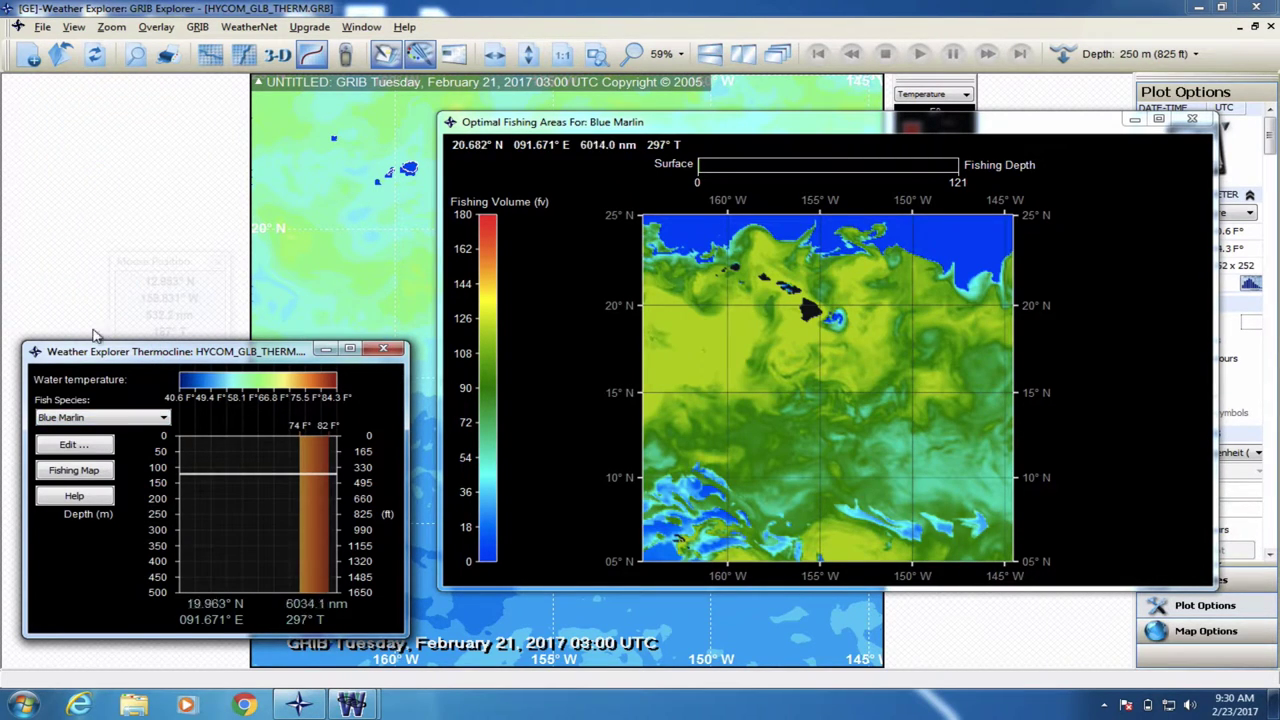
click(100, 418)
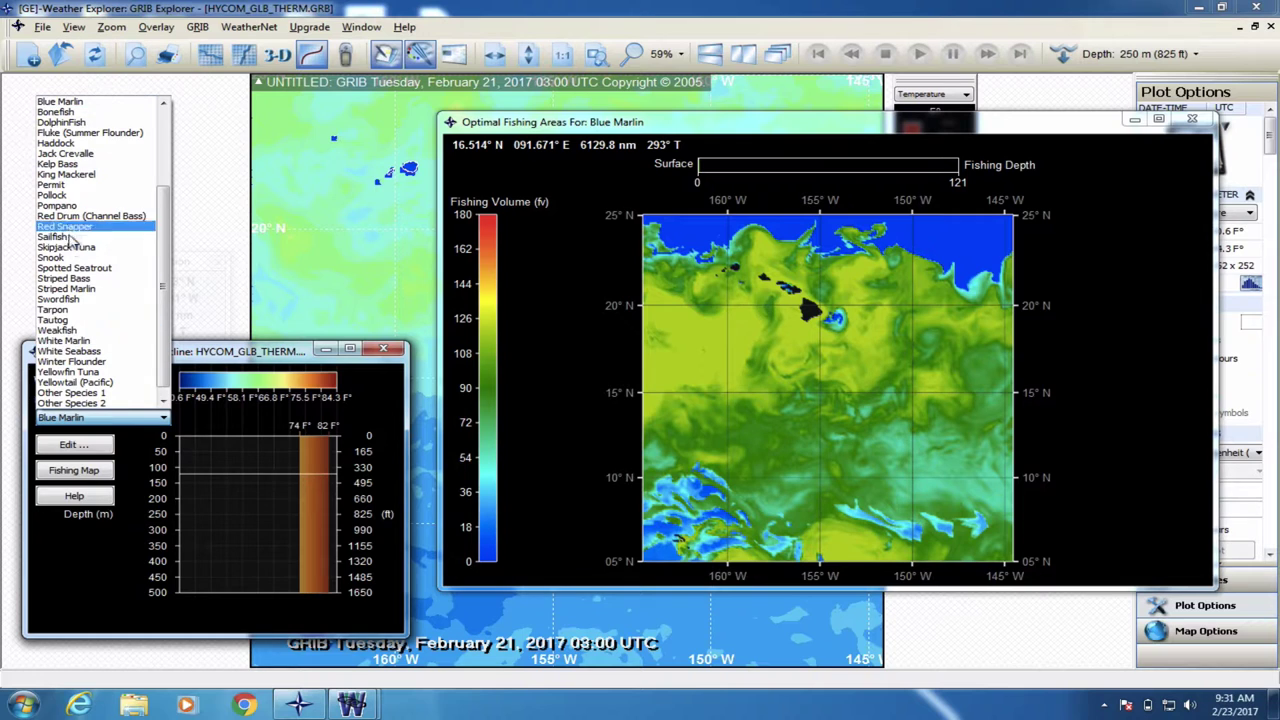
click(69, 248)
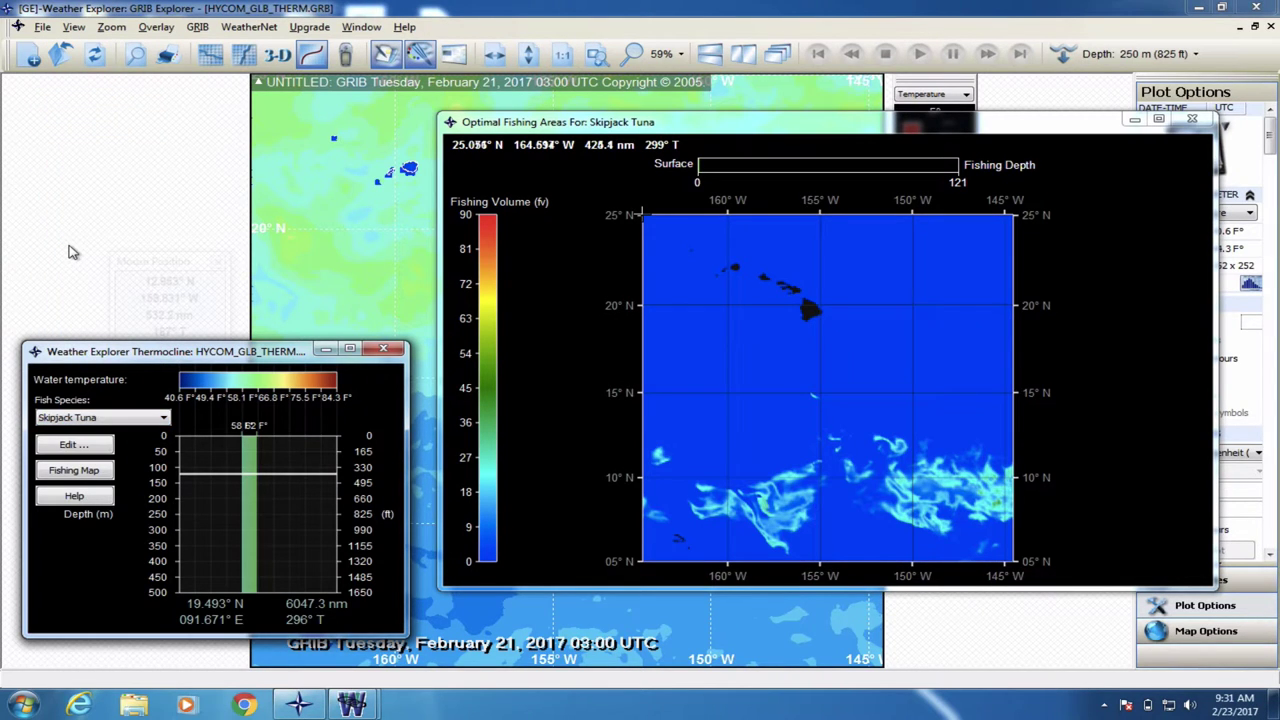
click(100, 418)
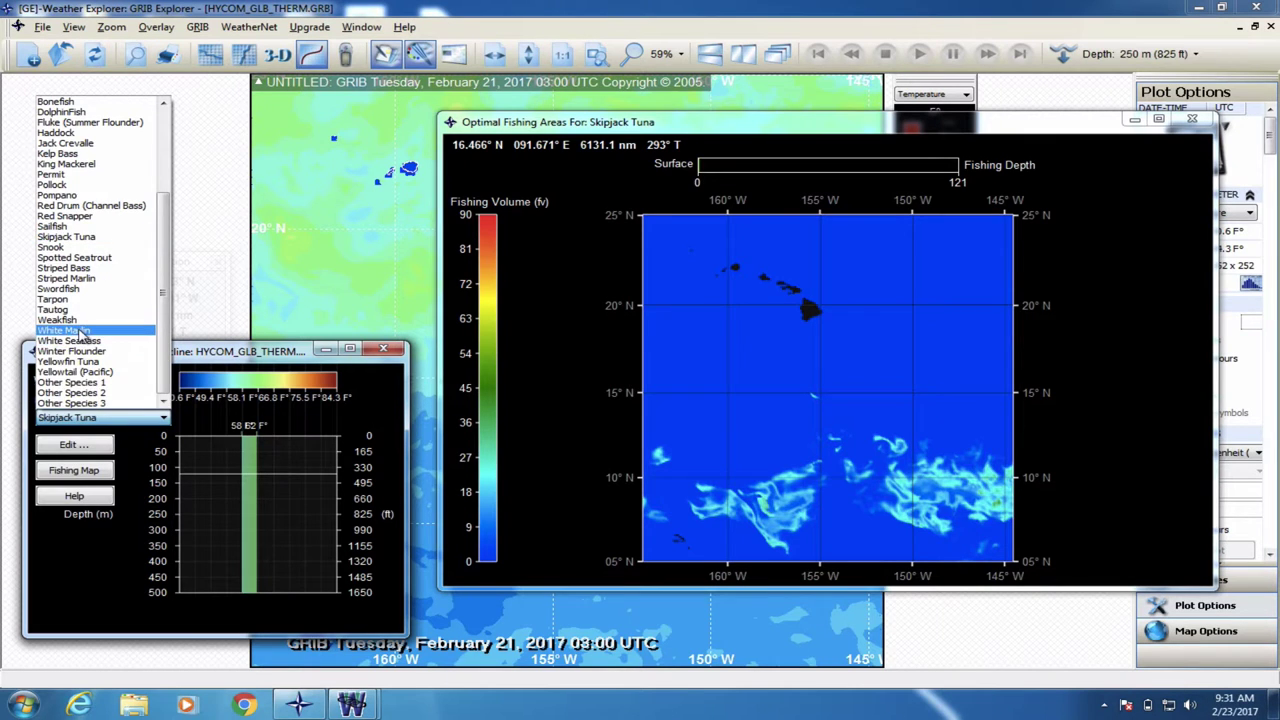
click(81, 332)
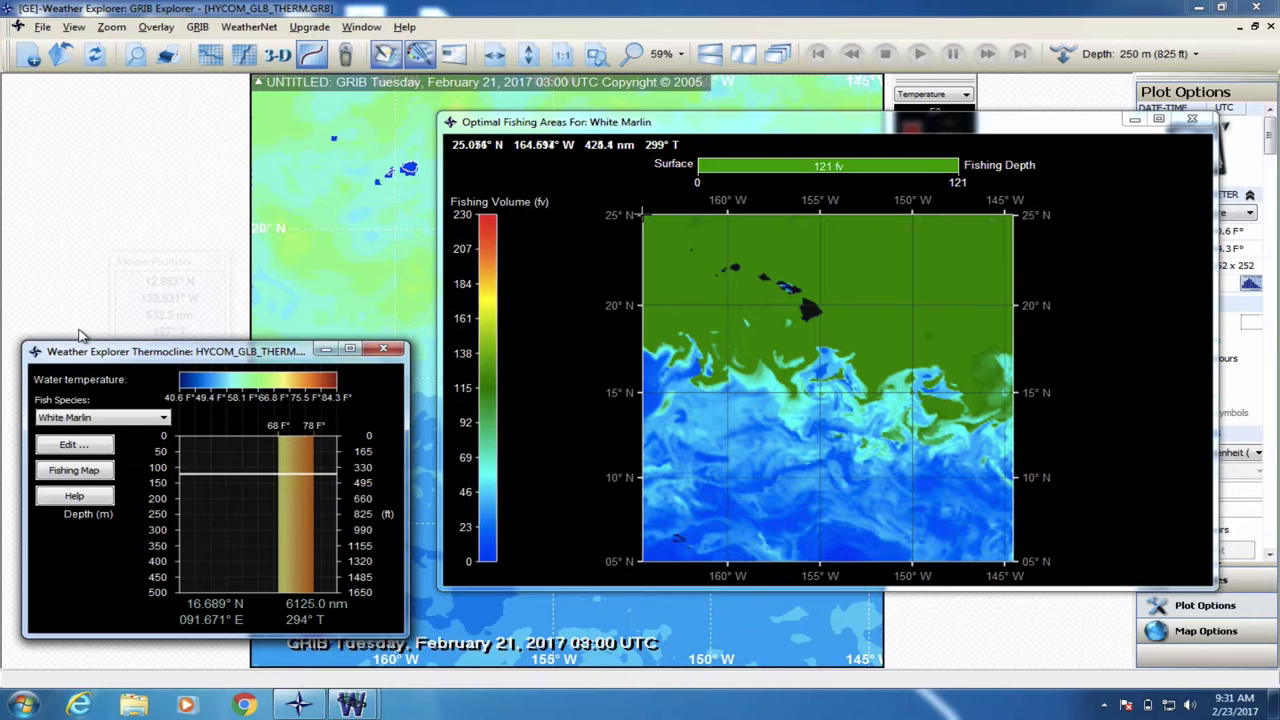
- Switch the fishing map to Yellowtail (Pacific), then Swordfish, and finally Bigeye Tuna
click(95, 420)
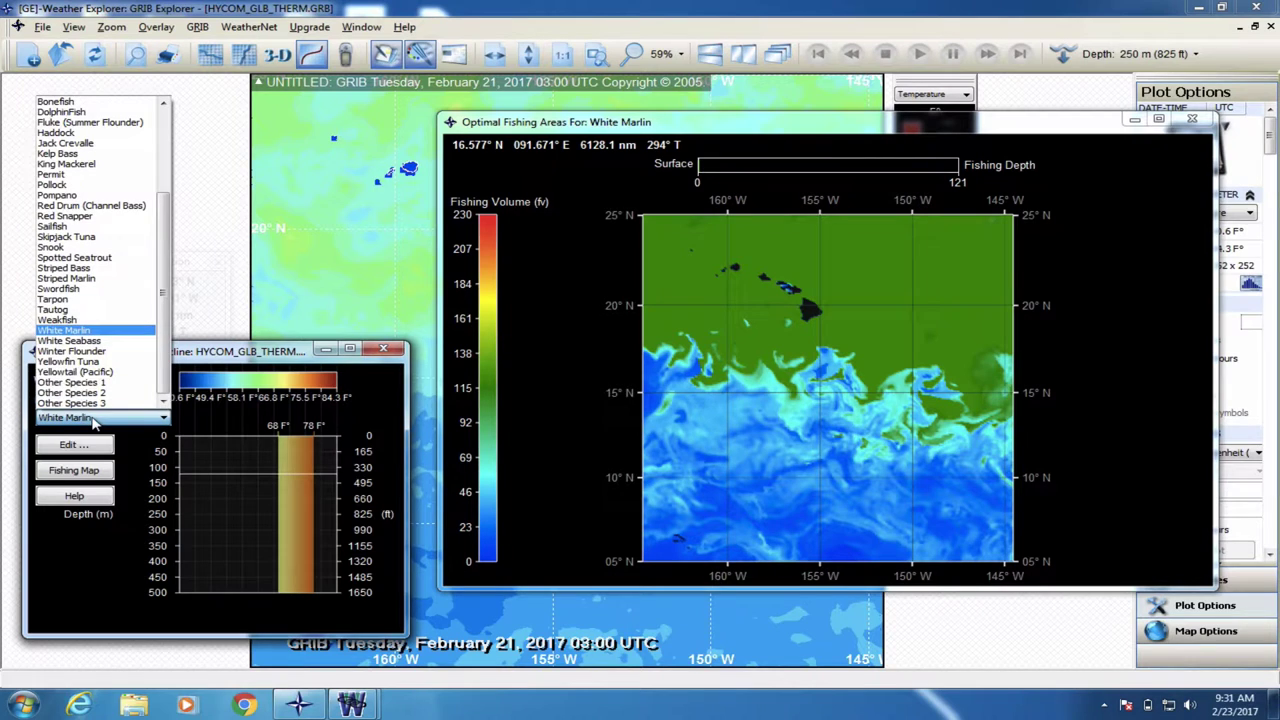
click(88, 372)
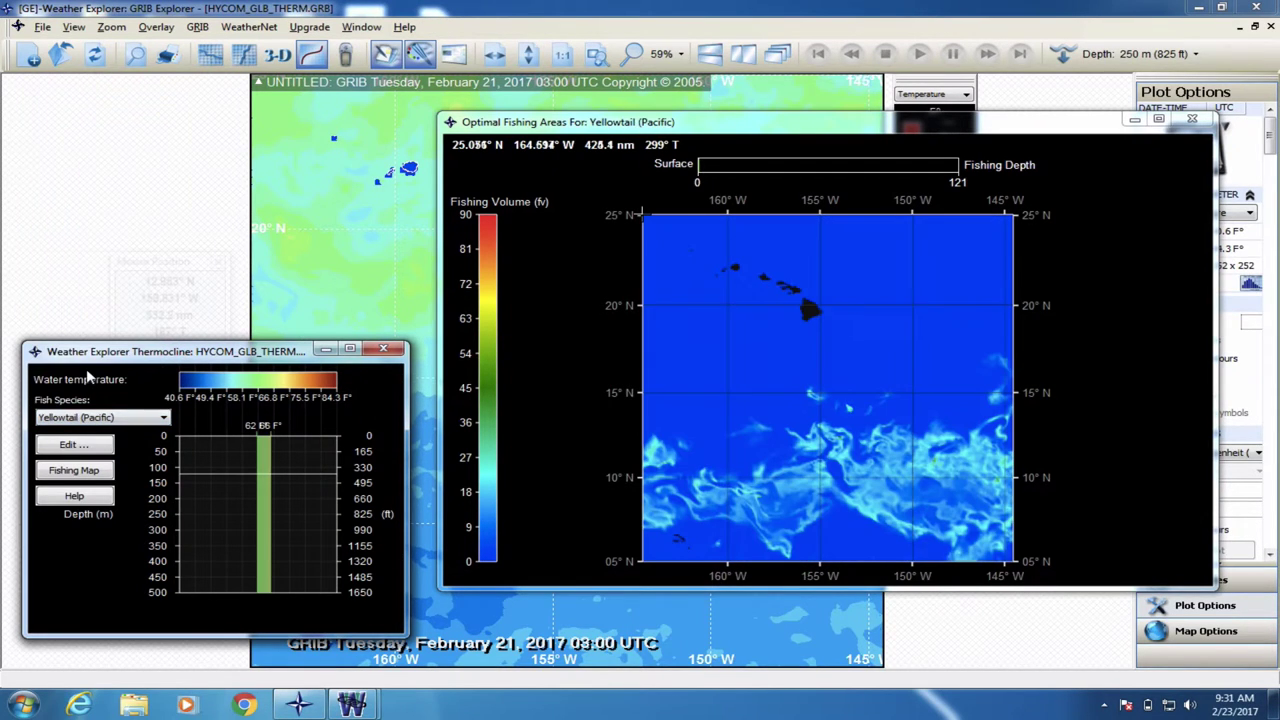
click(92, 420)
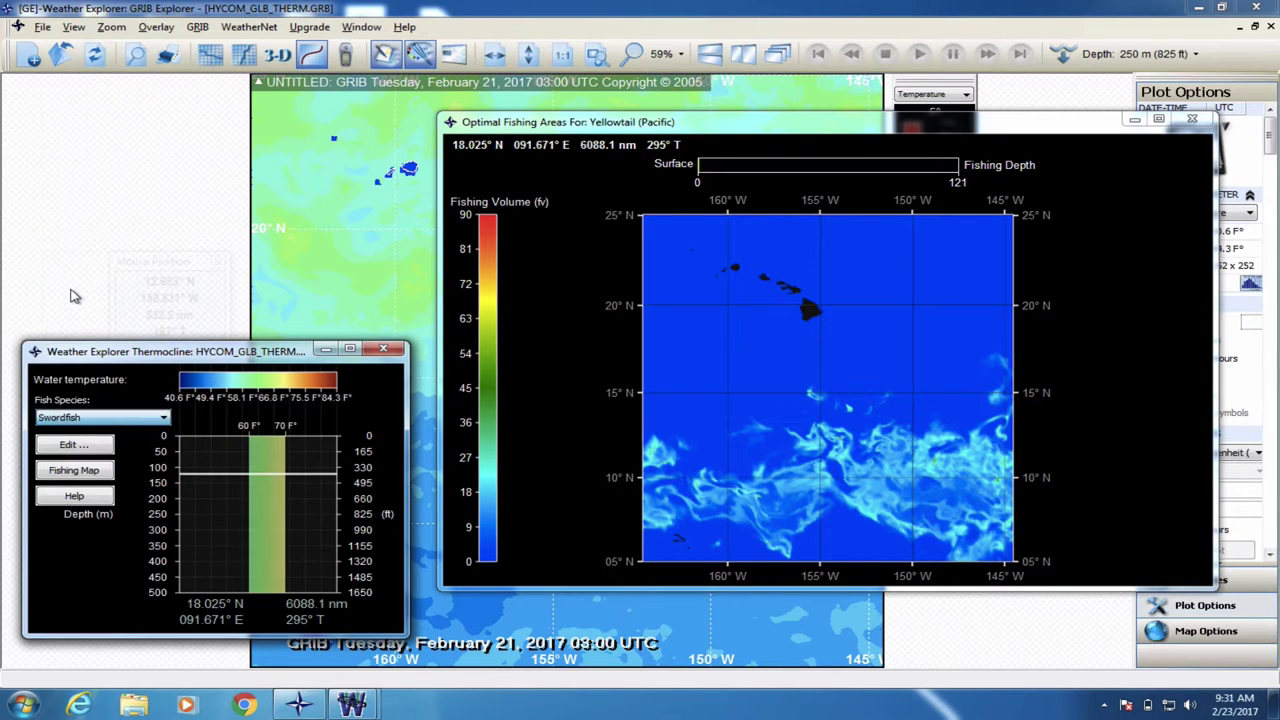
click(71, 289)
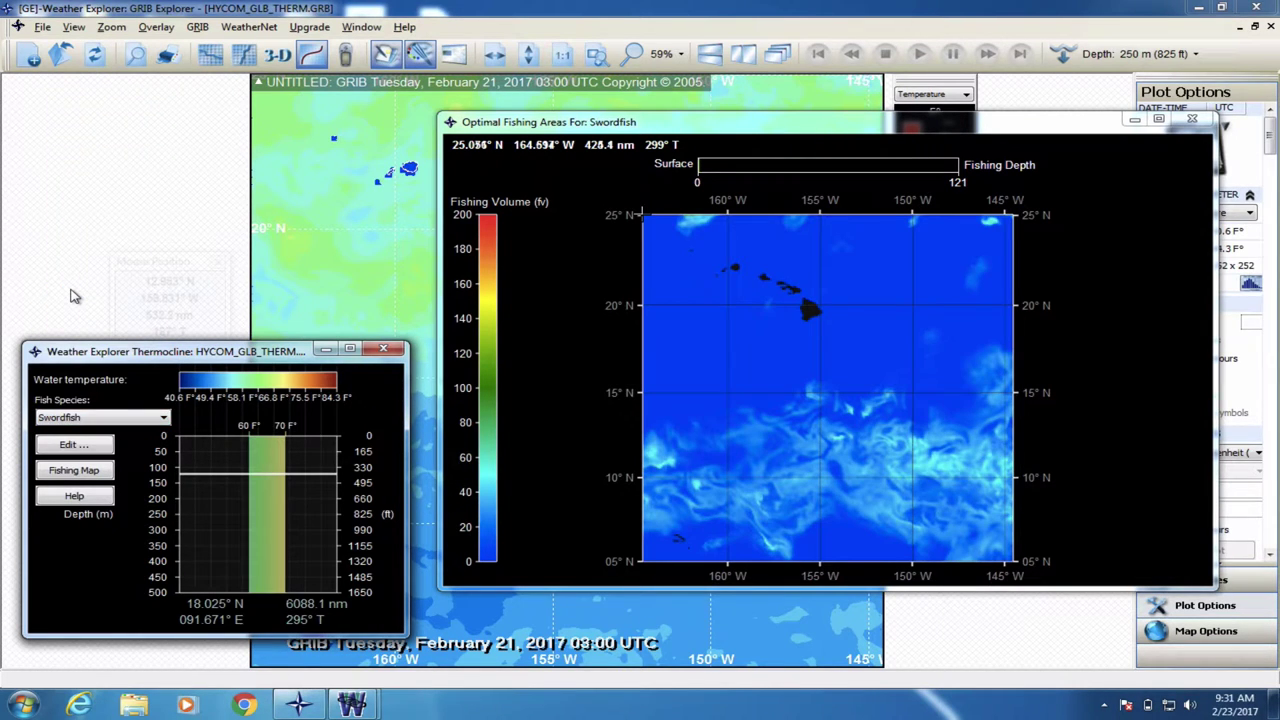
click(77, 421)
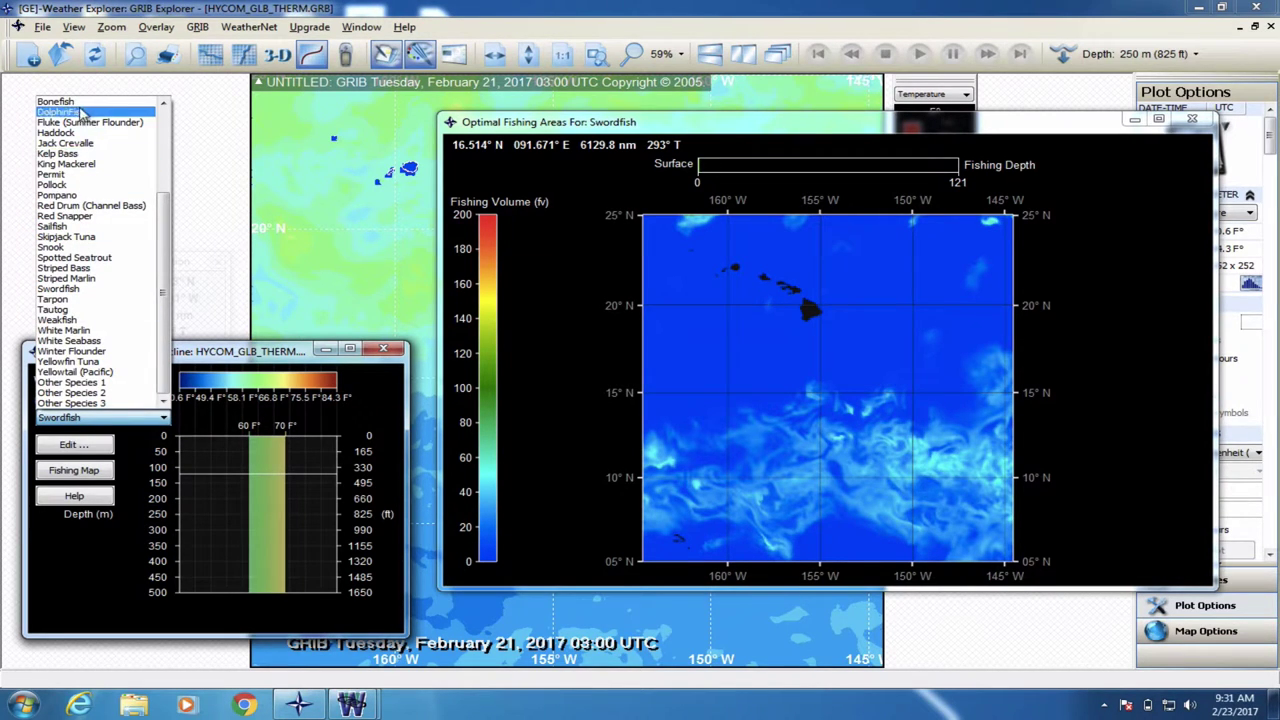
scroll(110, 125, up, 4)
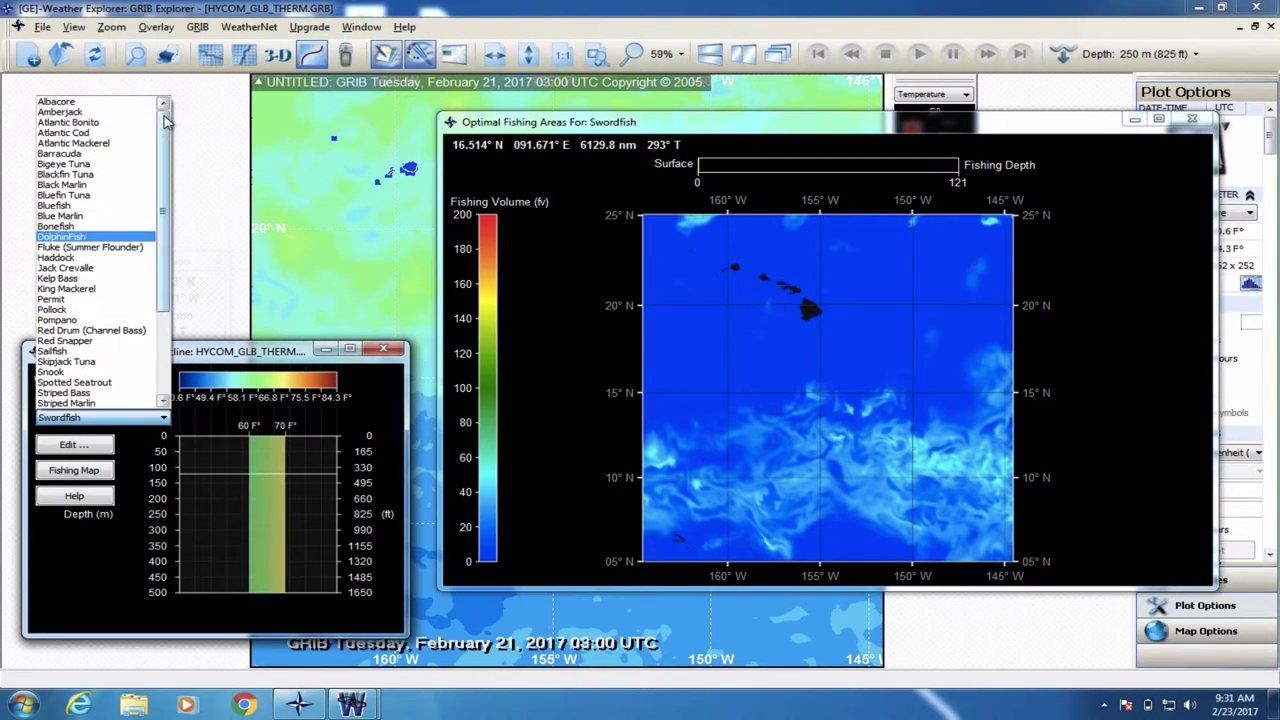
click(89, 165)
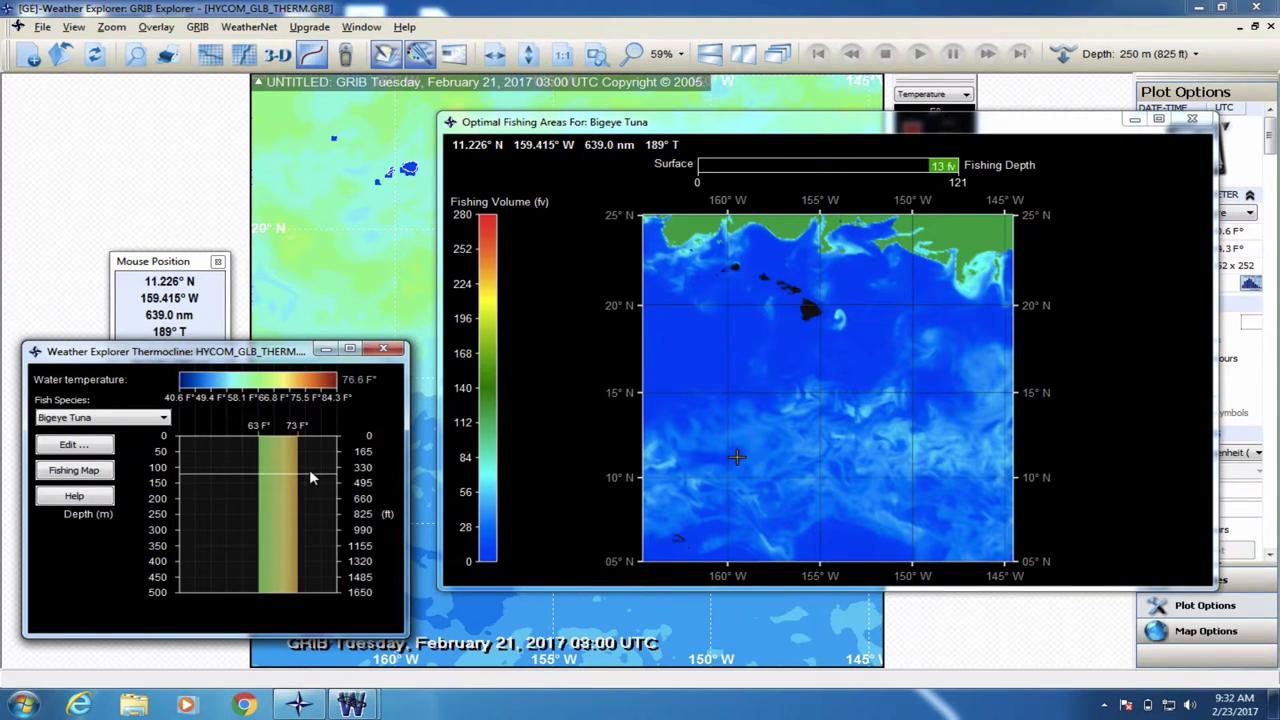
- Change Bigeye Tuna's maximum fishing depth to 500 feet and save the settings
click(90, 448)
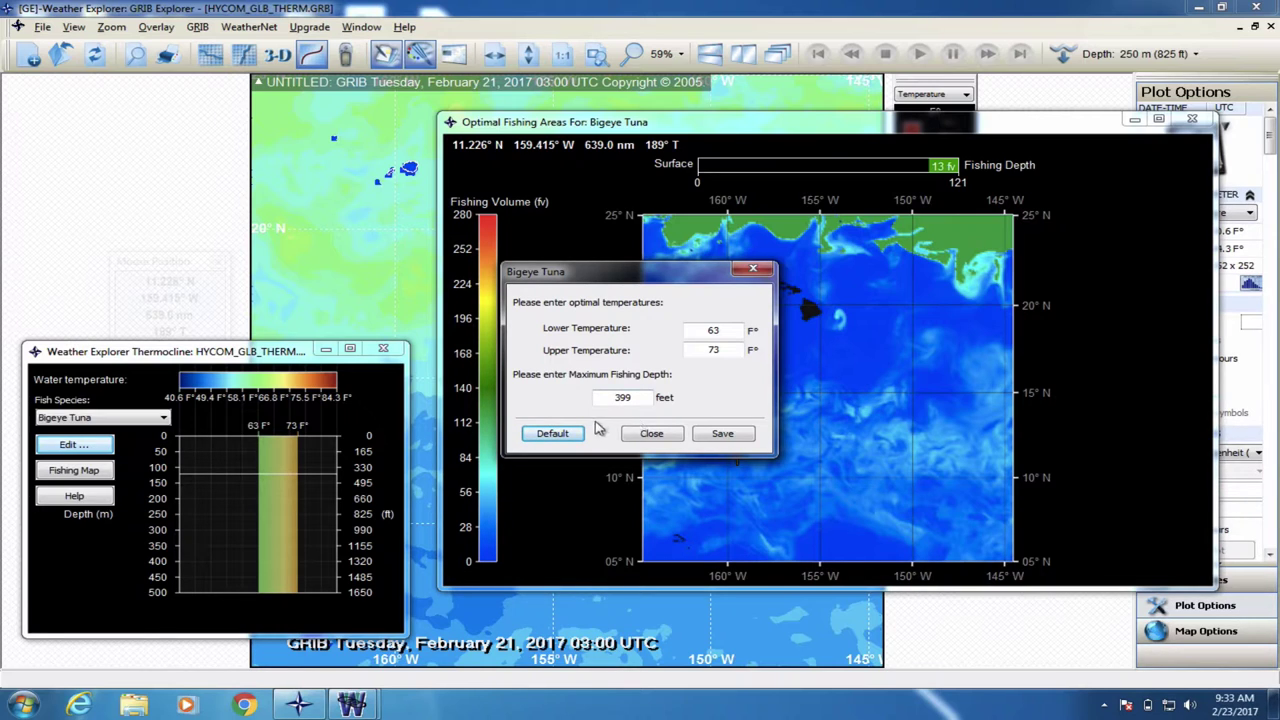
double_click(638, 398)
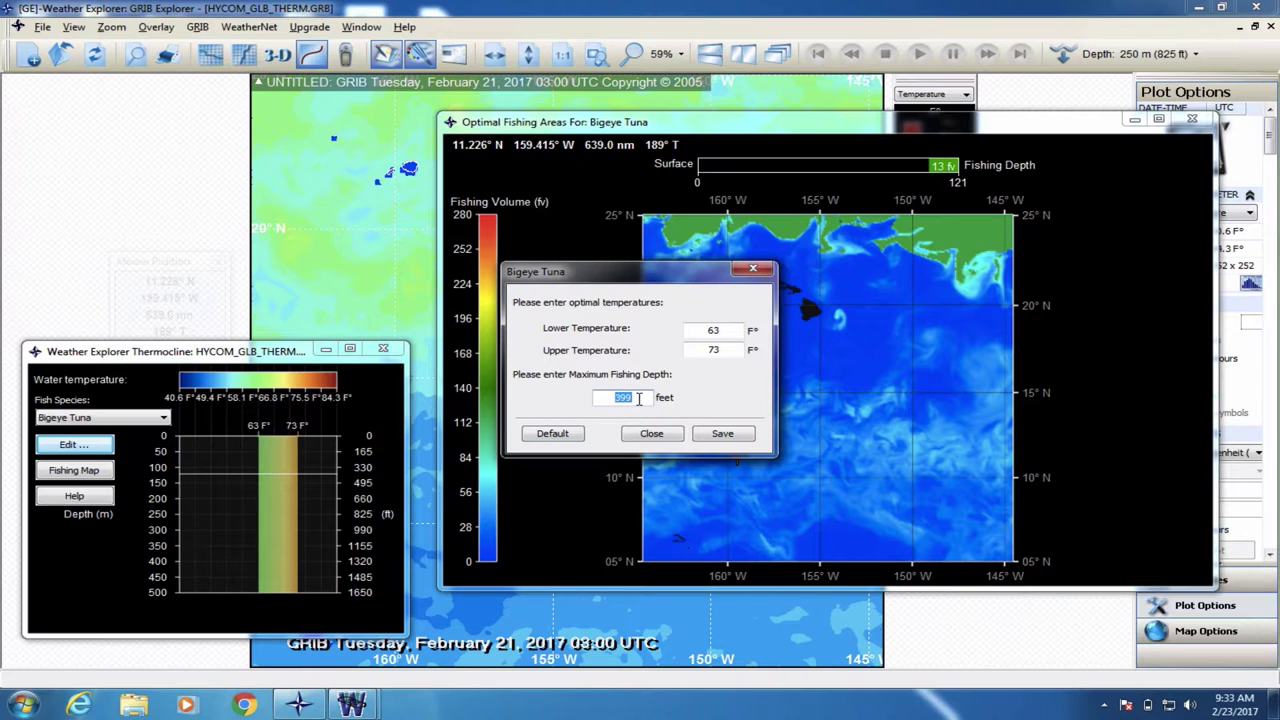
text(500)
click(721, 436)
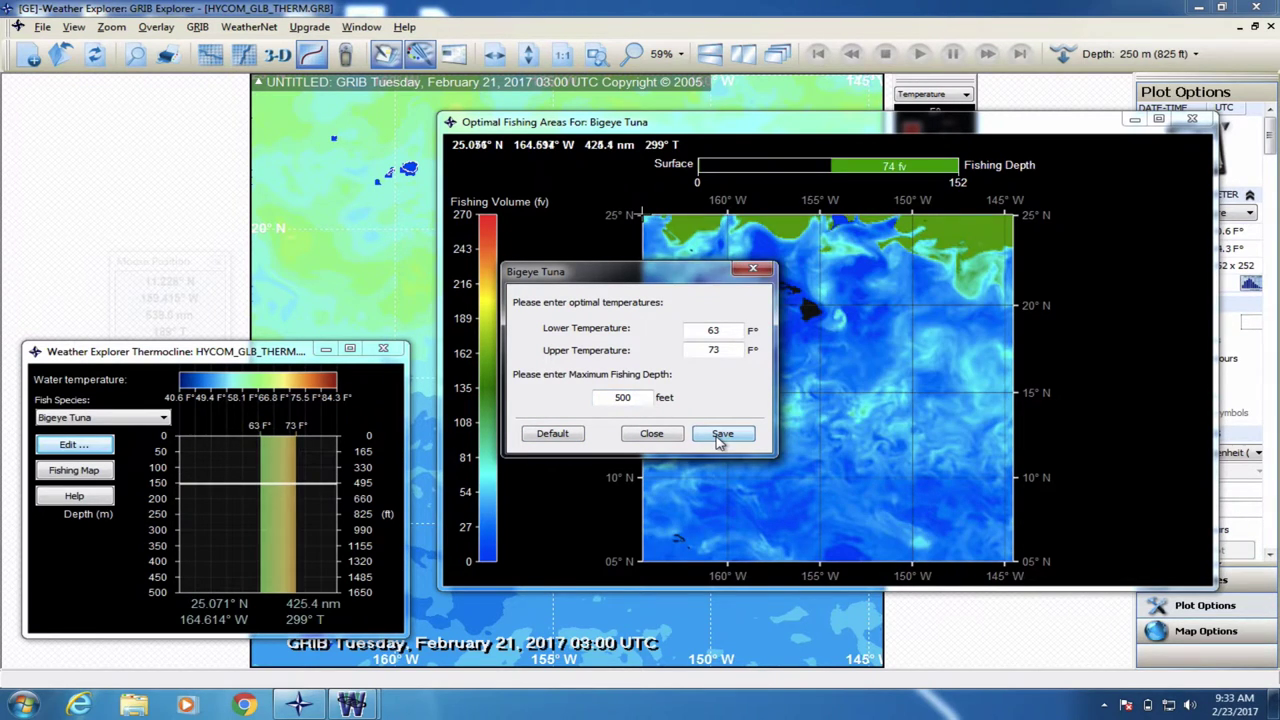
click(661, 437)
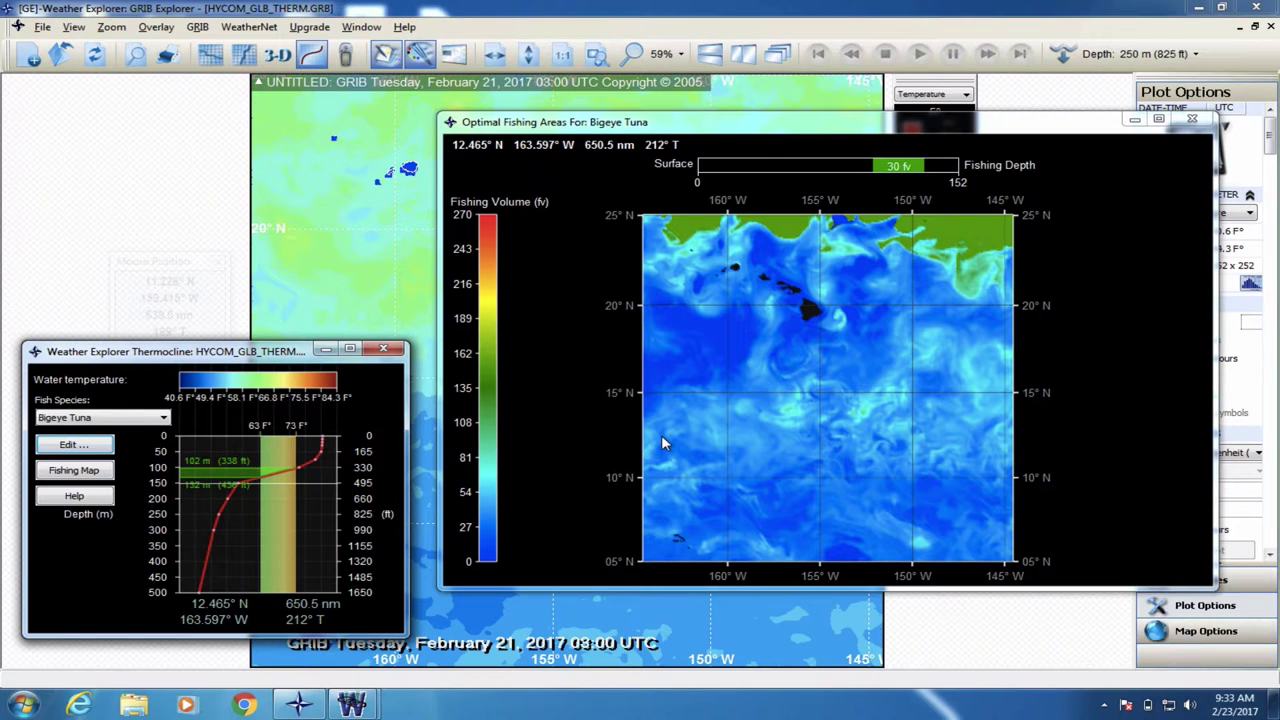
- Select Yellowfin Tuna as the fish species, bringing back the 0–210 volume-scale map
click(135, 418)
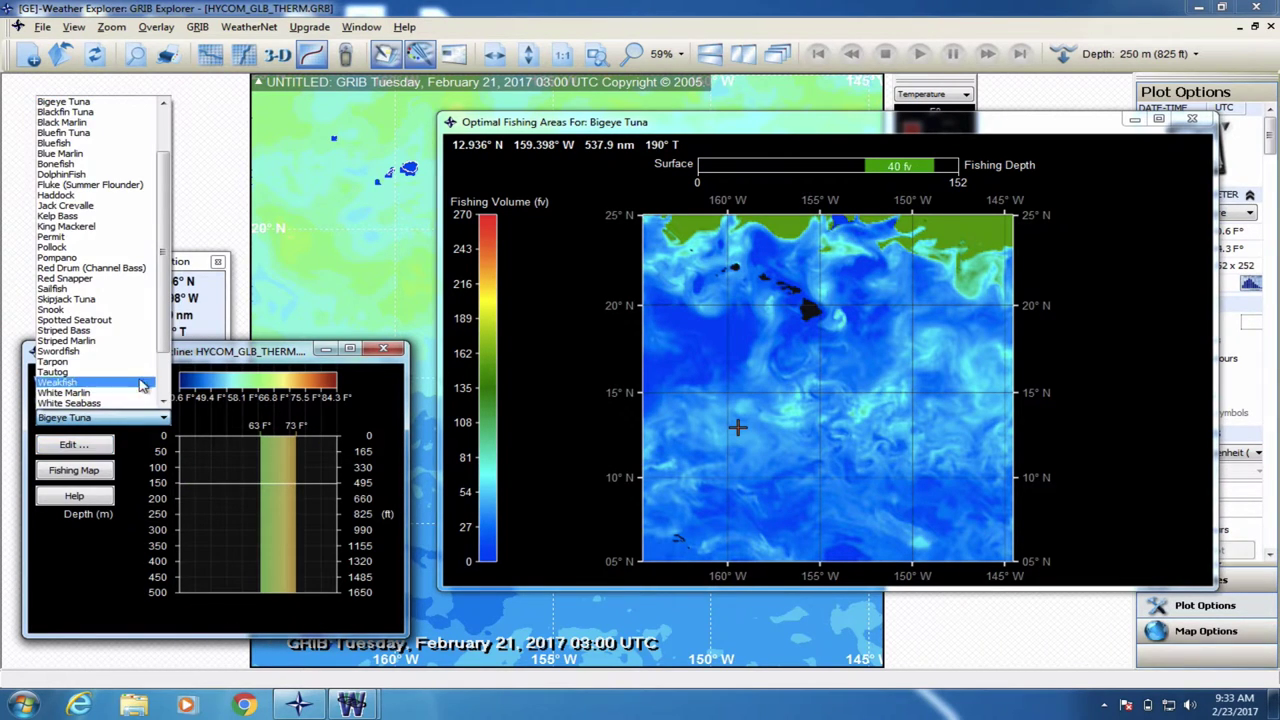
scroll(140, 385, down, 2)
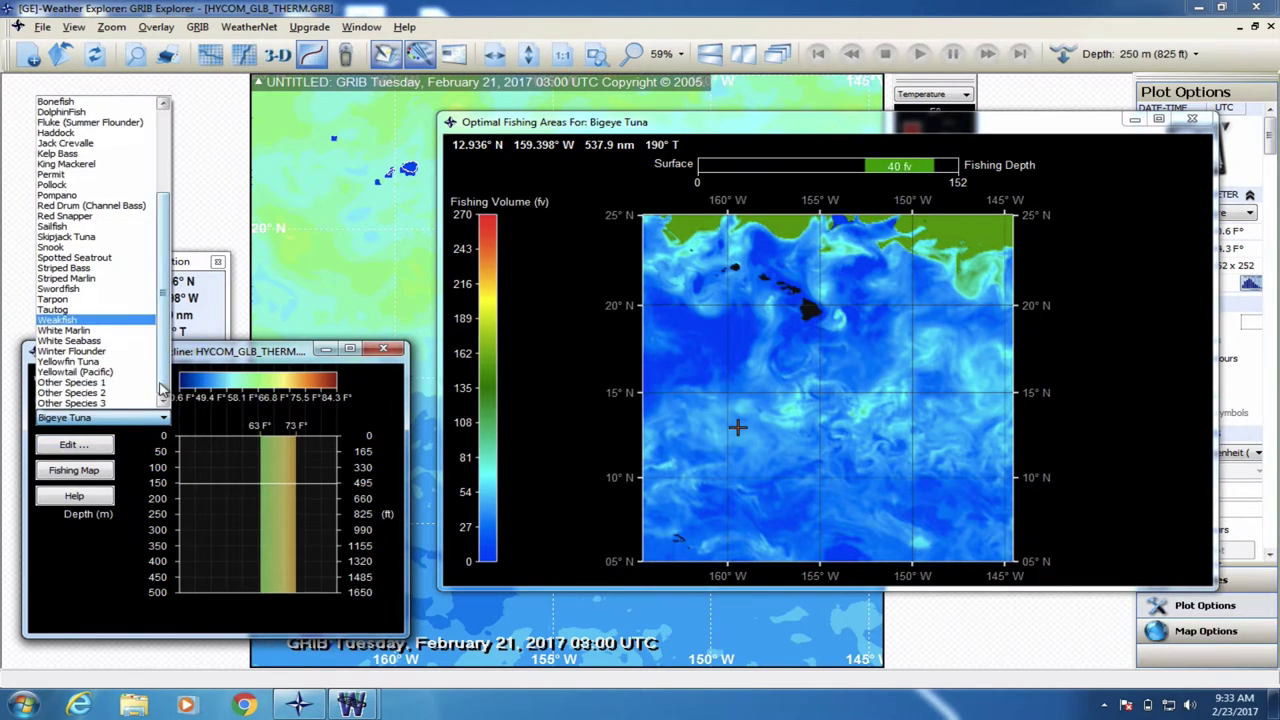
click(107, 363)
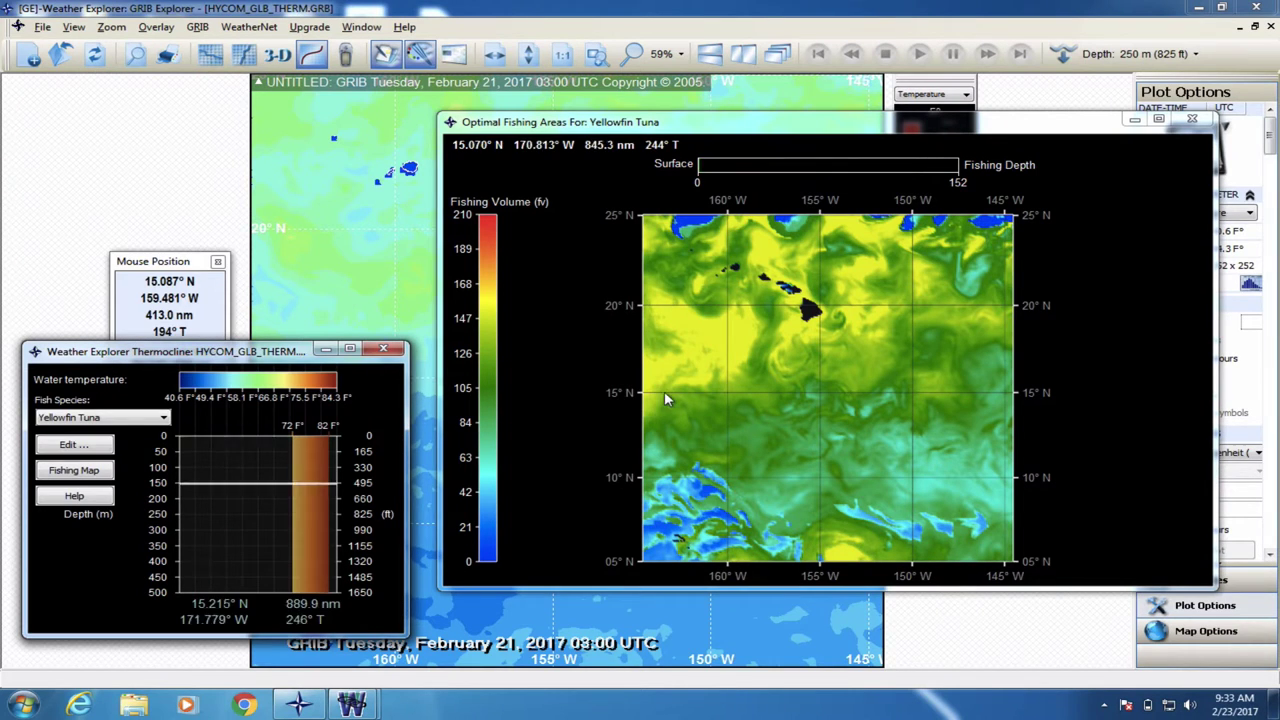
mouse_move(740, 400)
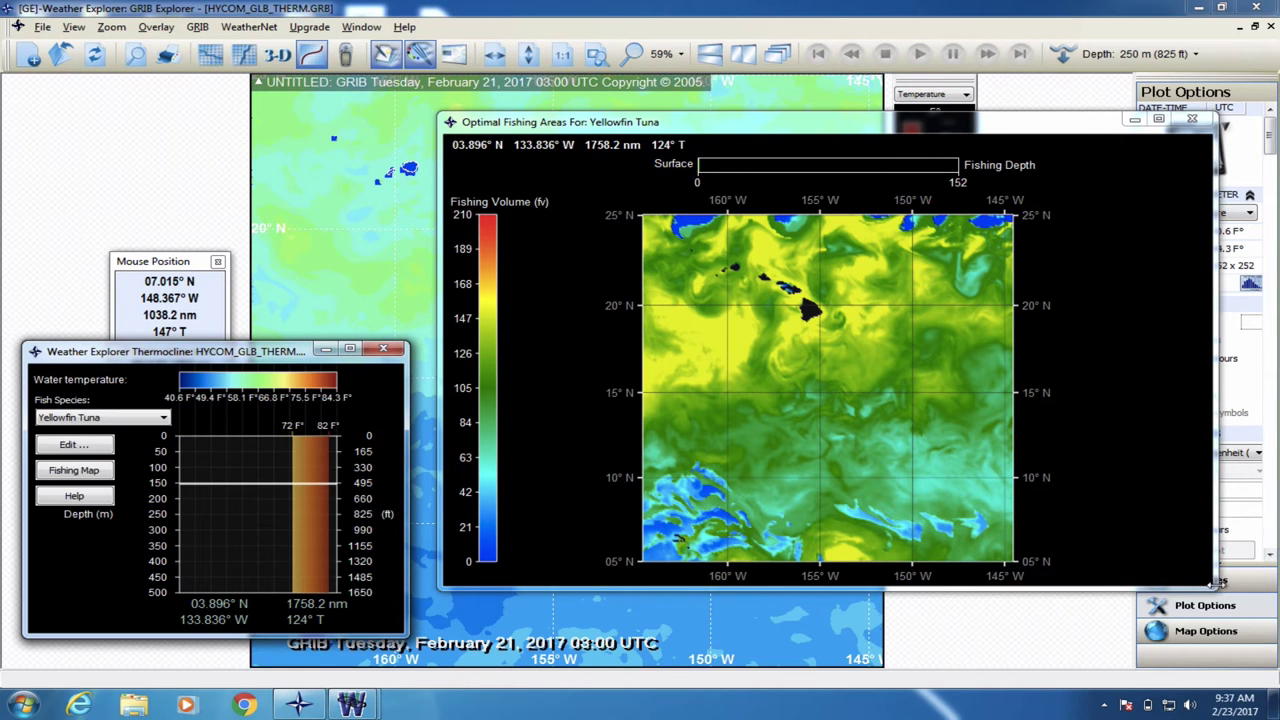
- Make the Yellowfin Tuna fishing-map window smaller and move it right to uncover Hawaii
drag(1214, 588, 962, 601)
drag(752, 124, 1081, 148)
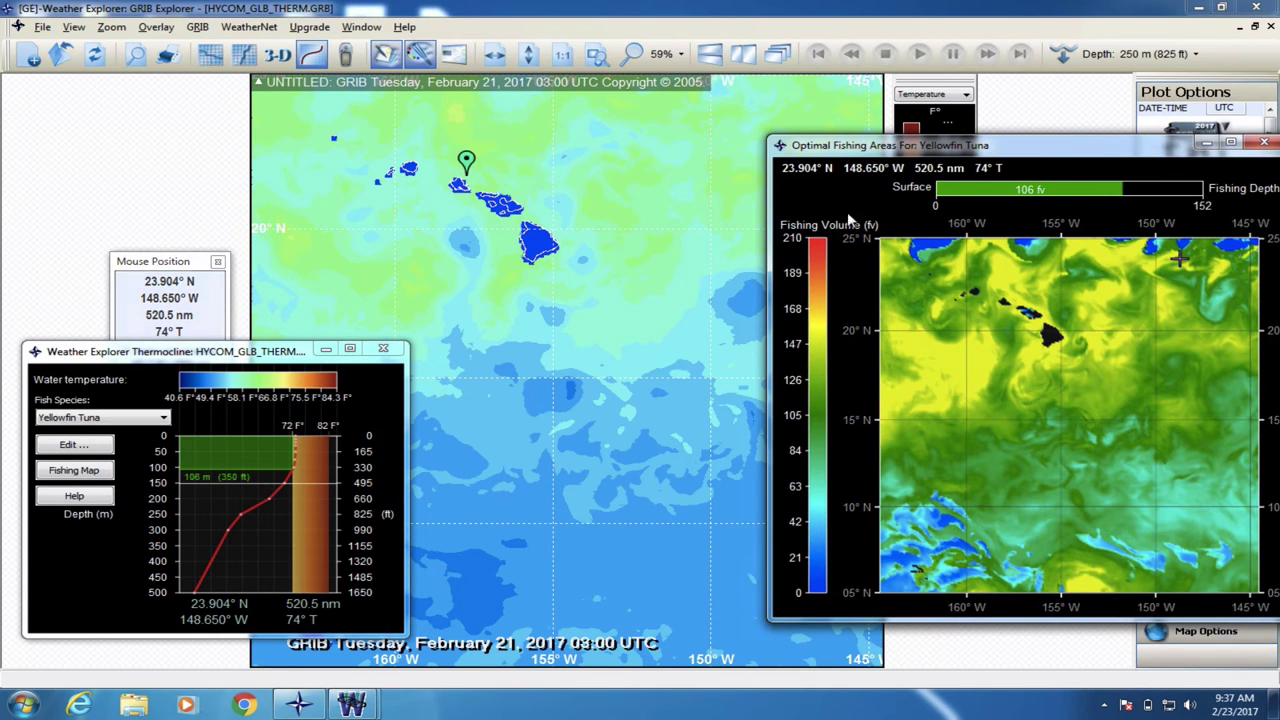